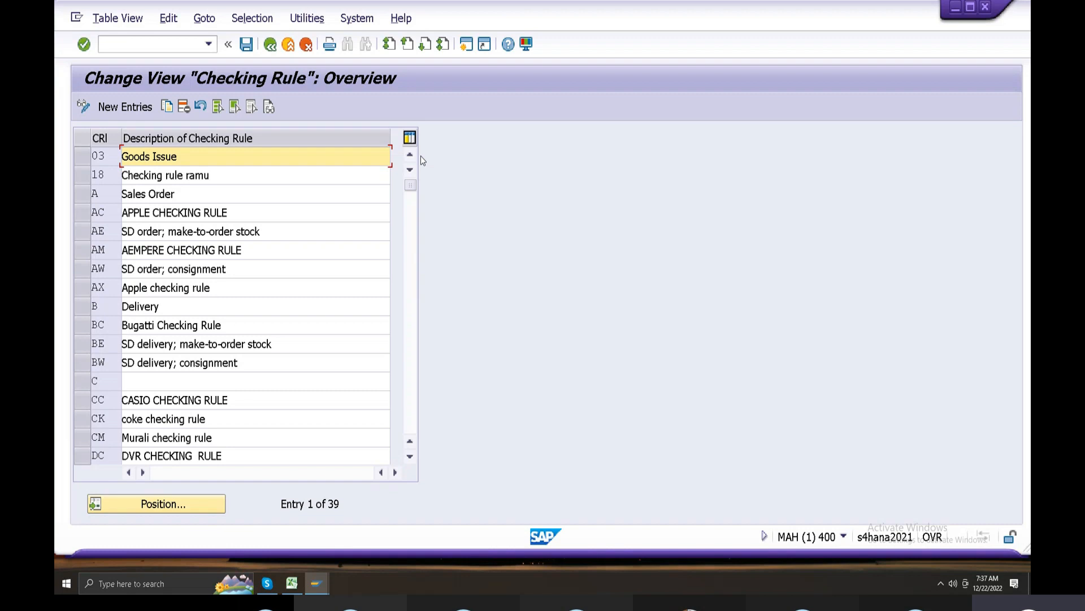
Review the availability check scope entries in Define Checking Rule and the existing rules in Create Checking Rule
{"action": "left_click", "coordinate": [270, 44]}
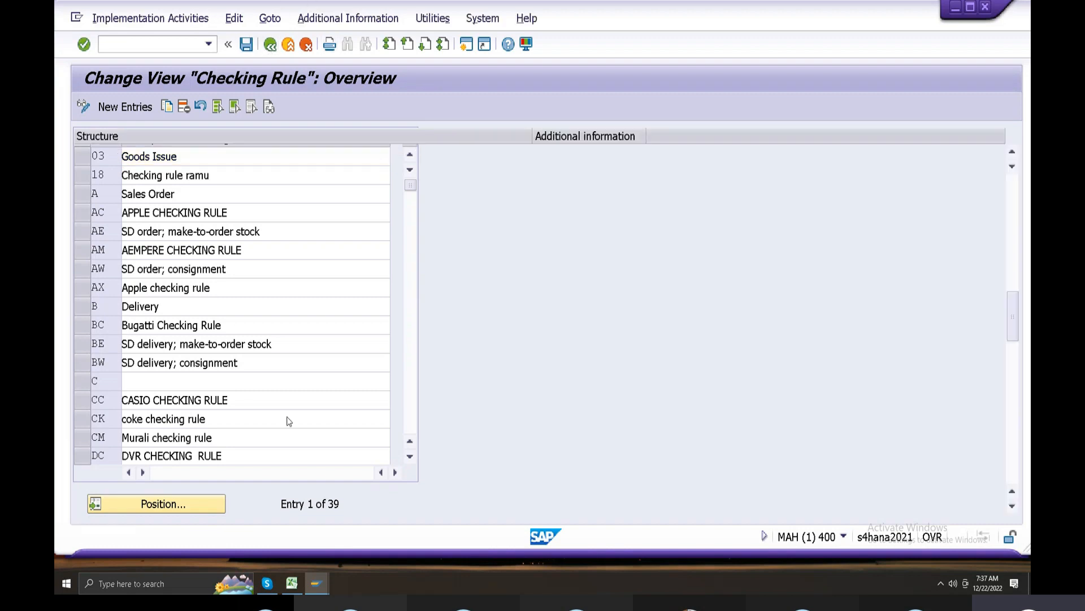
{"action": "left_click", "coordinate": [154, 398]}
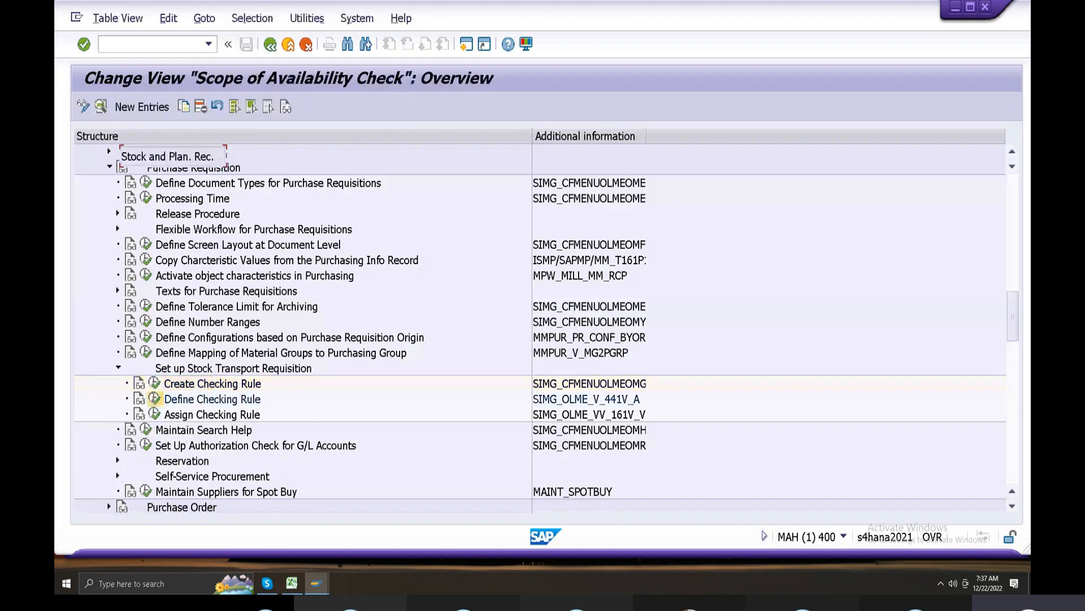
{"action": "left_click_drag", "start_coordinate": [123, 194], "coordinate": [211, 193]}
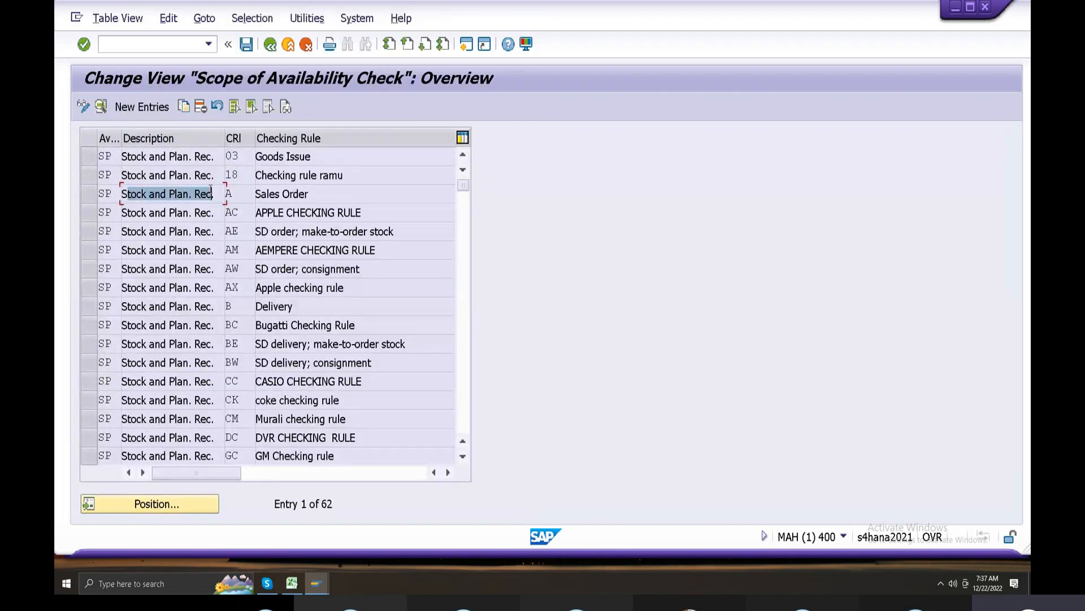
{"action": "left_click", "coordinate": [271, 44]}
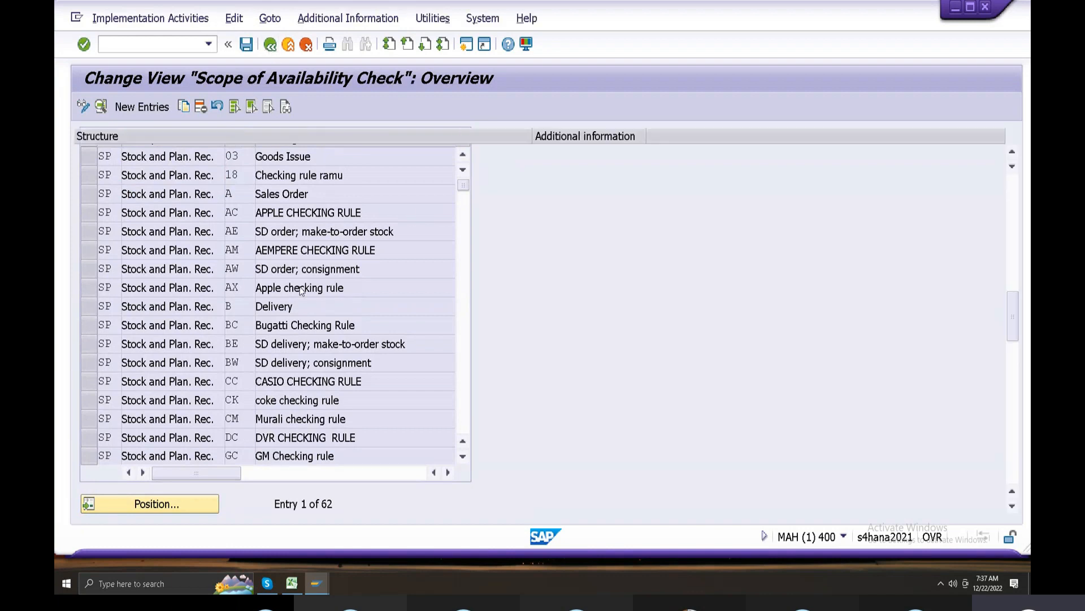
{"action": "left_click", "coordinate": [154, 383]}
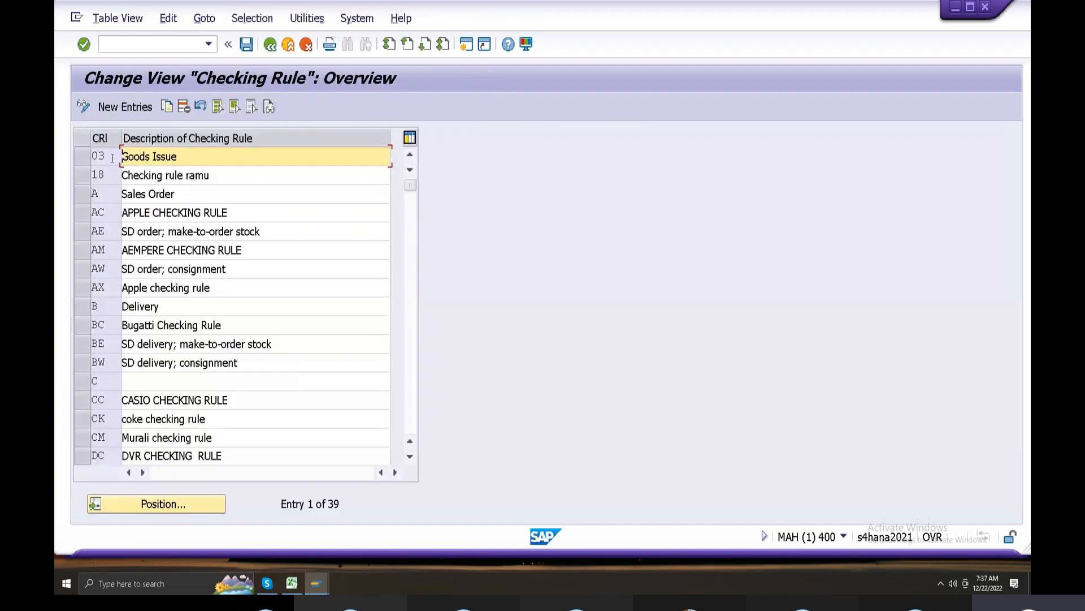
{"action": "left_click_drag", "start_coordinate": [230, 400], "coordinate": [56, 383]}
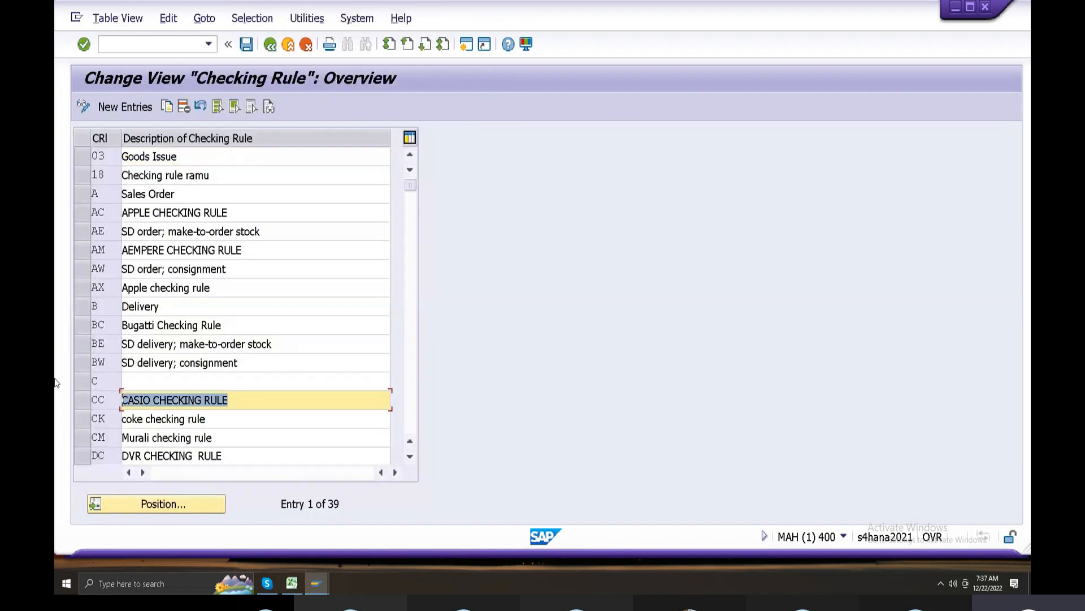
{"action": "left_click_drag", "start_coordinate": [235, 419], "coordinate": [59, 406]}
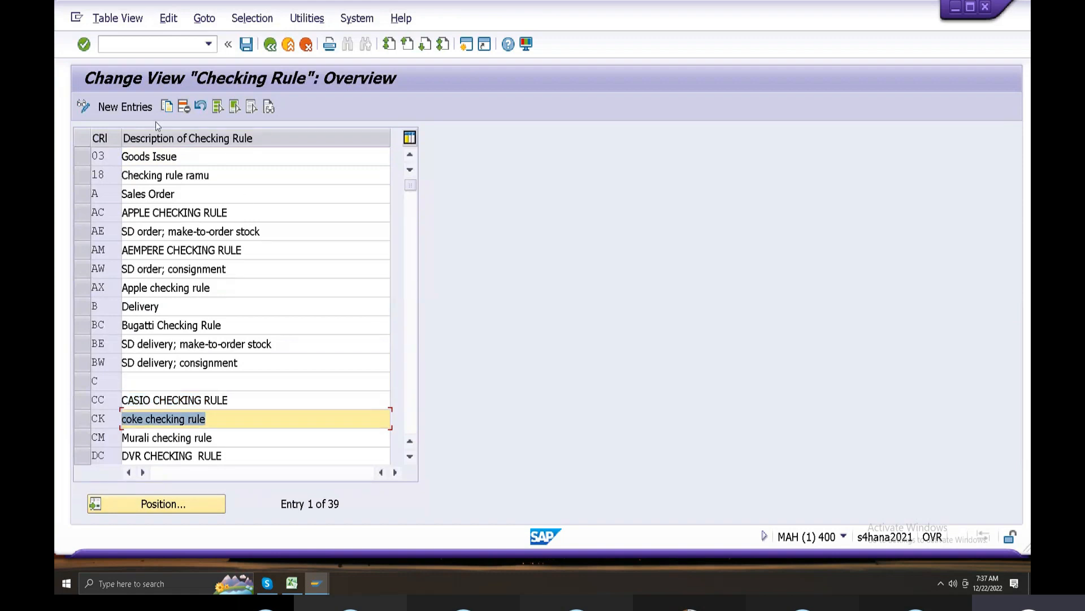
Add a new checking rule entry CF with the description "Coke checking rule"
{"action": "left_click", "coordinate": [125, 106]}
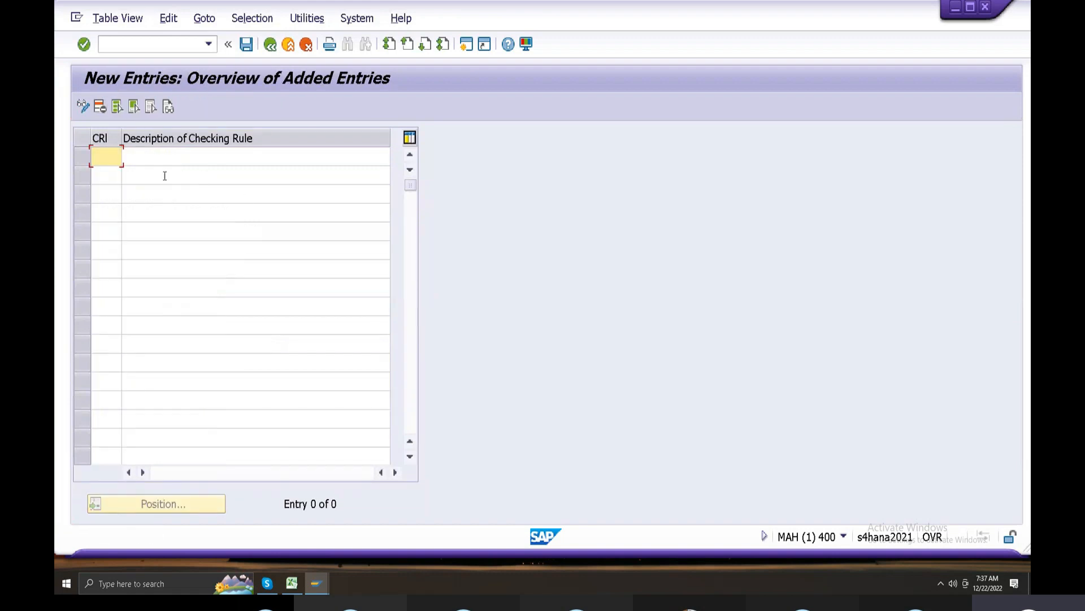
{"action": "type", "text": "cf"}
{"action": "left_click", "coordinate": [151, 163]}
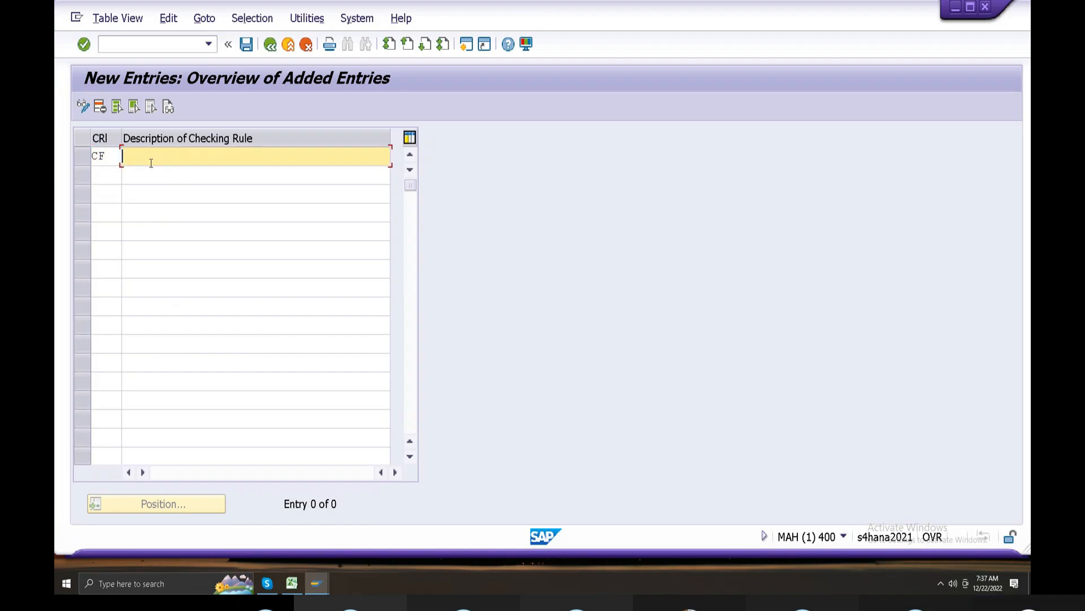
{"action": "type", "text": "Coke "}
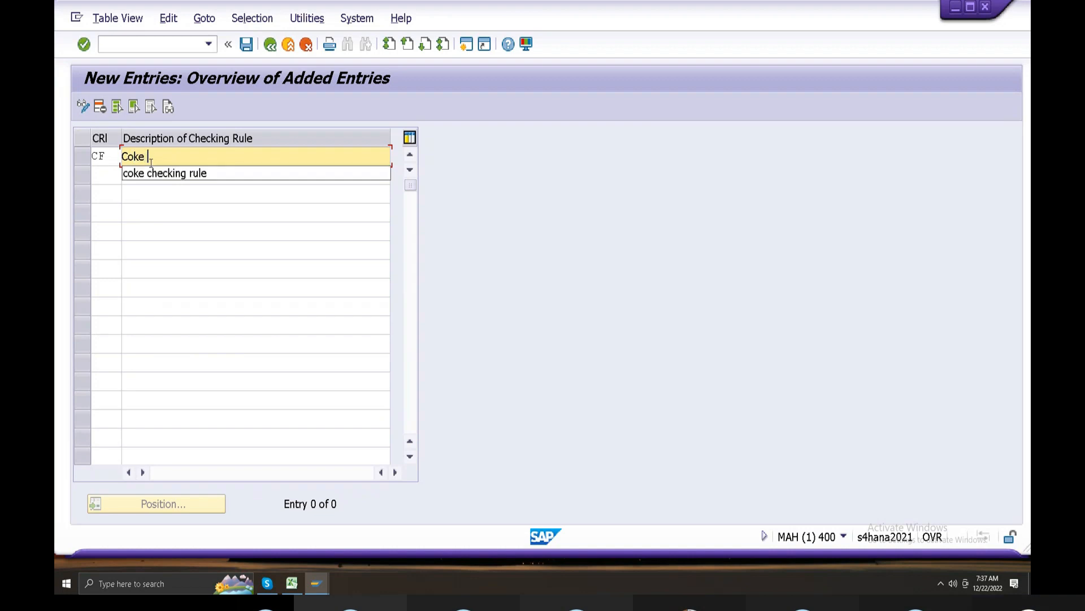
{"action": "type", "text": "current"}
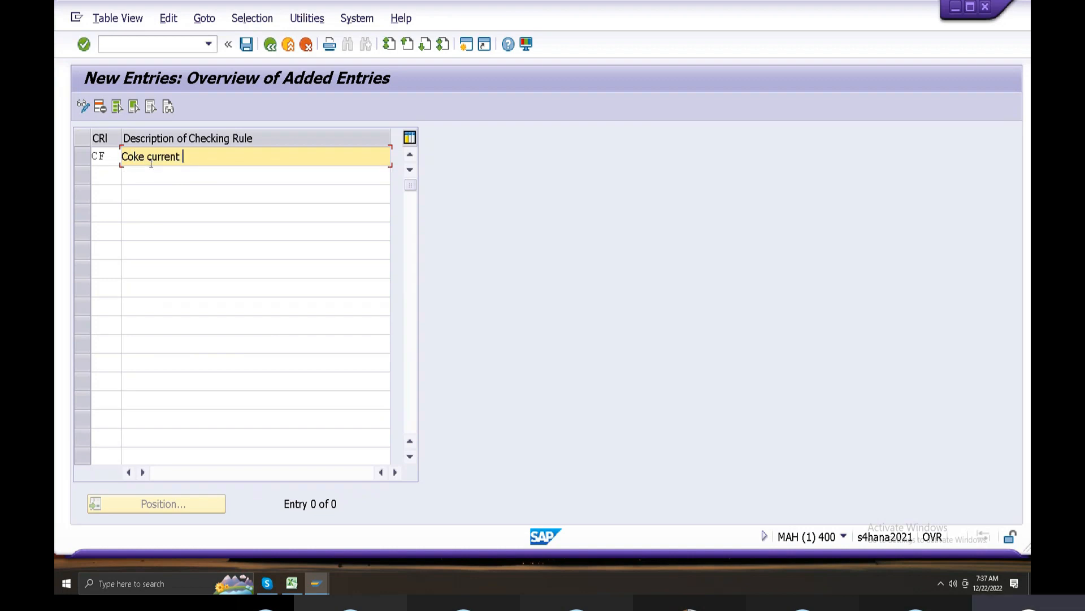
{"action": "key", "text": "BackSpace"}
{"action": "key", "text": "BackSpace"}
{"action": "key", "text": "BackSpace"}
{"action": "key", "text": "BackSpace"}
{"action": "key", "text": "BackSpace"}
{"action": "key", "text": "BackSpace"}
{"action": "key", "text": "BackSpace"}
{"action": "type", "text": "e"}
{"action": "key", "text": "BackSpace"}
{"action": "type", "text": "hecking rule"}
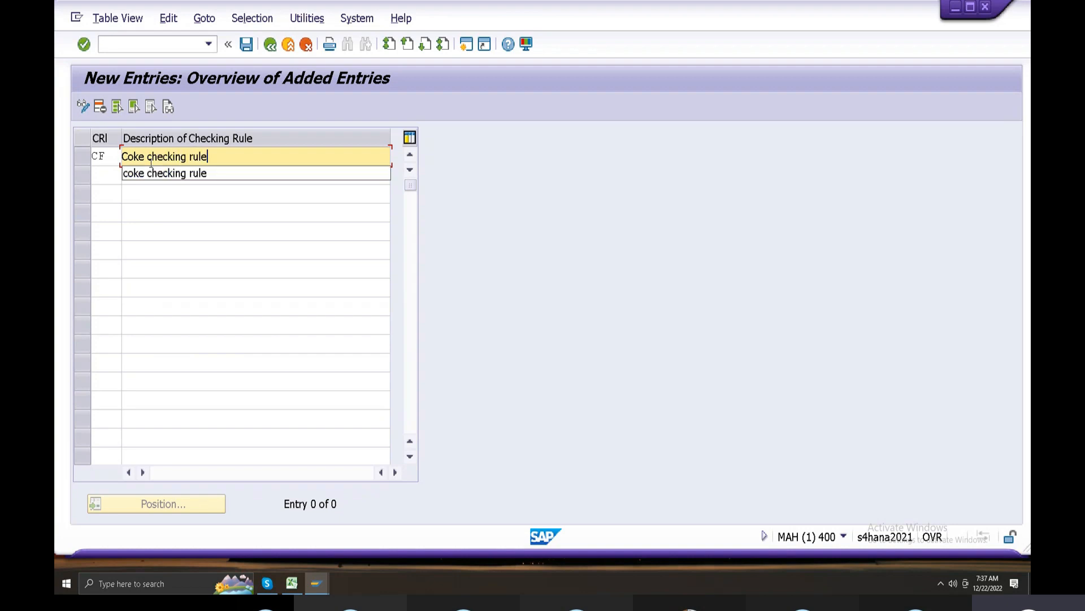
Save the new checking rule and create a customizing request with the short description "Create checking rule"
{"action": "left_click", "coordinate": [245, 44]}
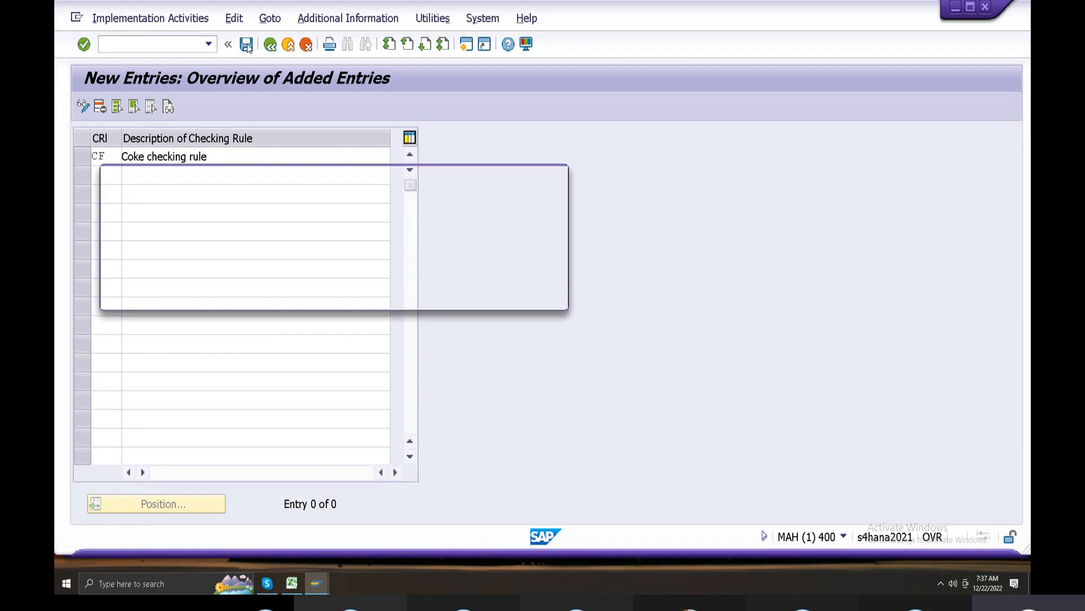
{"action": "left_click", "coordinate": [442, 295]}
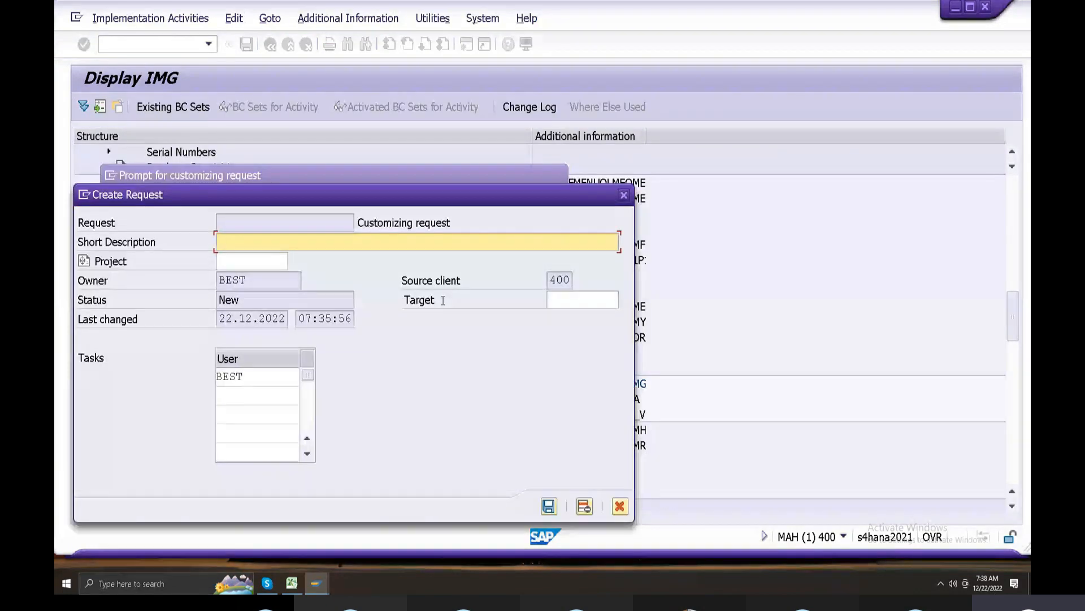
{"action": "type", "text": "Create checking rule"}
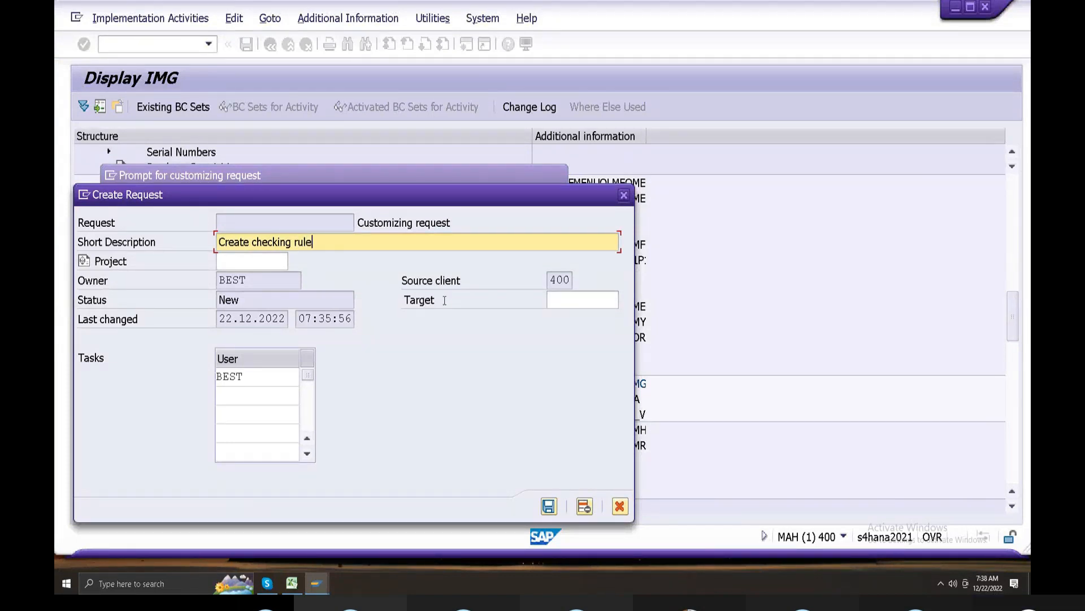
{"action": "left_click", "coordinate": [549, 506]}
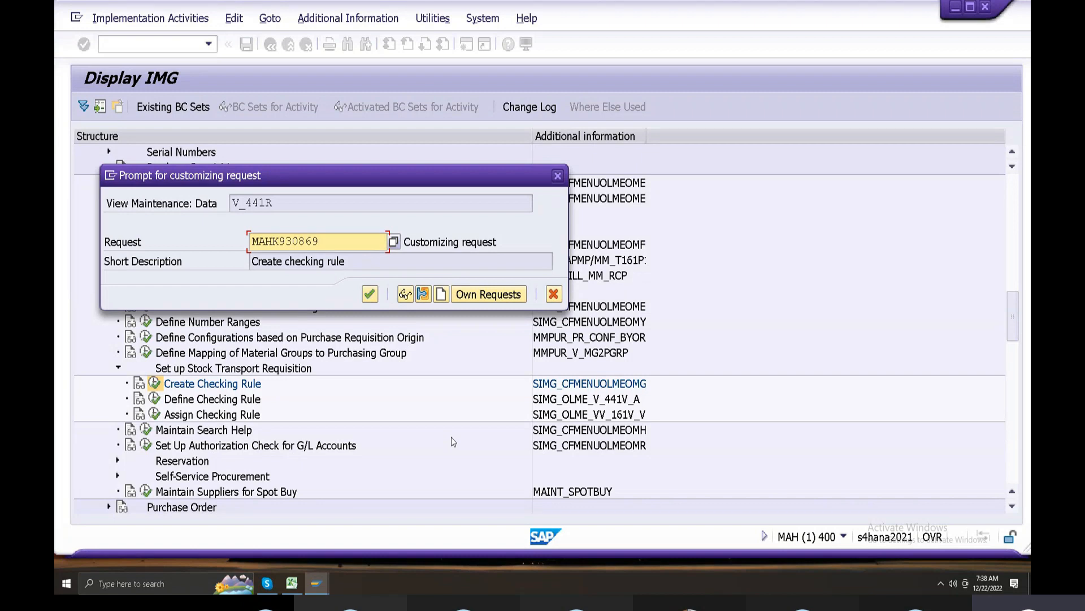
Copy the customizing request number from SAP into cell O173 of the Excel transport sheet
{"action": "left_click_drag", "start_coordinate": [405, 175], "coordinate": [612, 132]}
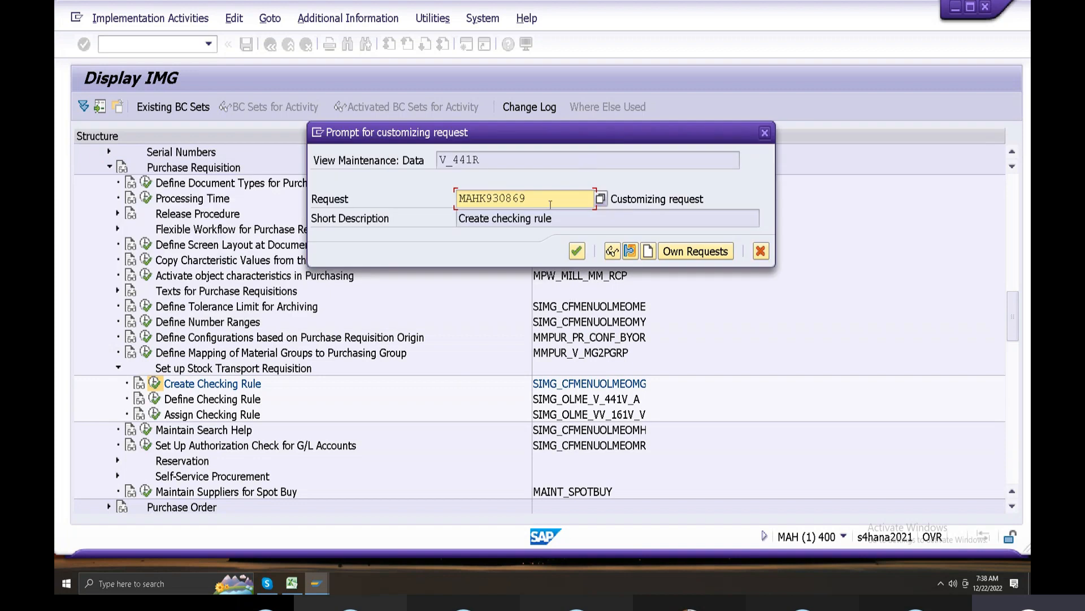
{"action": "left_click_drag", "start_coordinate": [534, 199], "coordinate": [359, 199]}
{"action": "key", "text": "ctrl+c"}
{"action": "left_click", "coordinate": [291, 583]}
{"action": "left_click", "coordinate": [625, 380]}
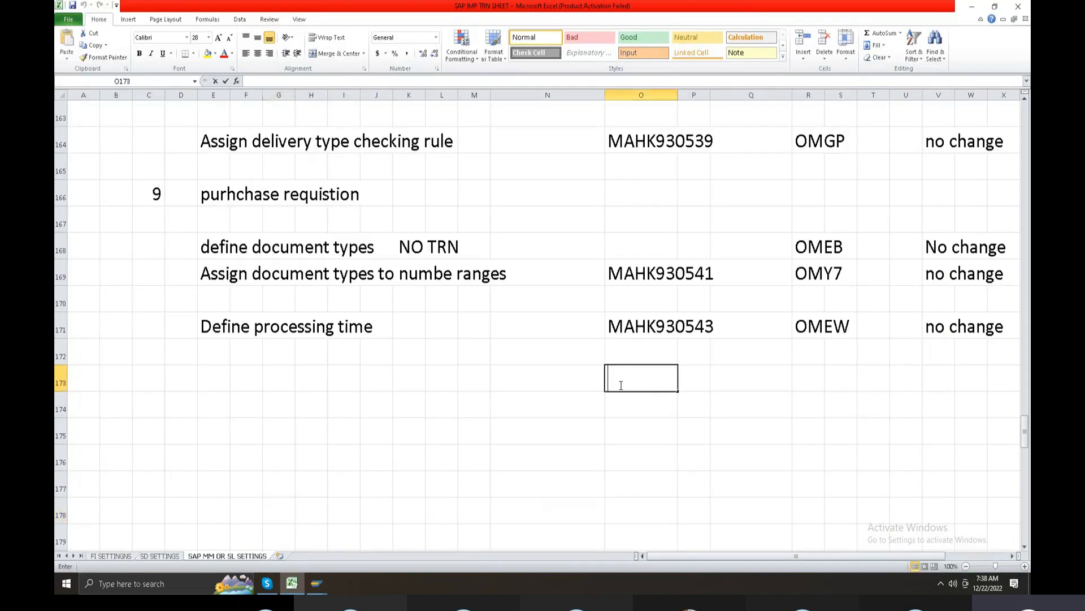
{"action": "double_click", "coordinate": [624, 380]}
{"action": "key", "text": "ctrl+v"}
Copy the request's short description "Create checking rule" from SAP into cell E173 of the Excel sheet
{"action": "left_click", "coordinate": [220, 378]}
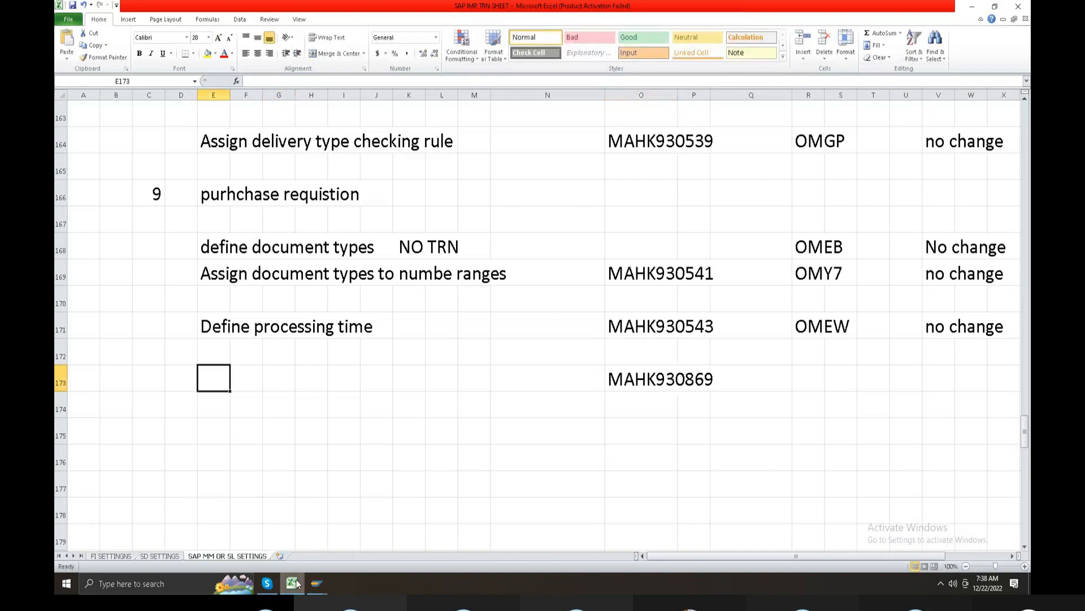
{"action": "left_click", "coordinate": [317, 583]}
{"action": "left_click_drag", "start_coordinate": [563, 217], "coordinate": [458, 219]}
{"action": "key", "text": "ctrl+c"}
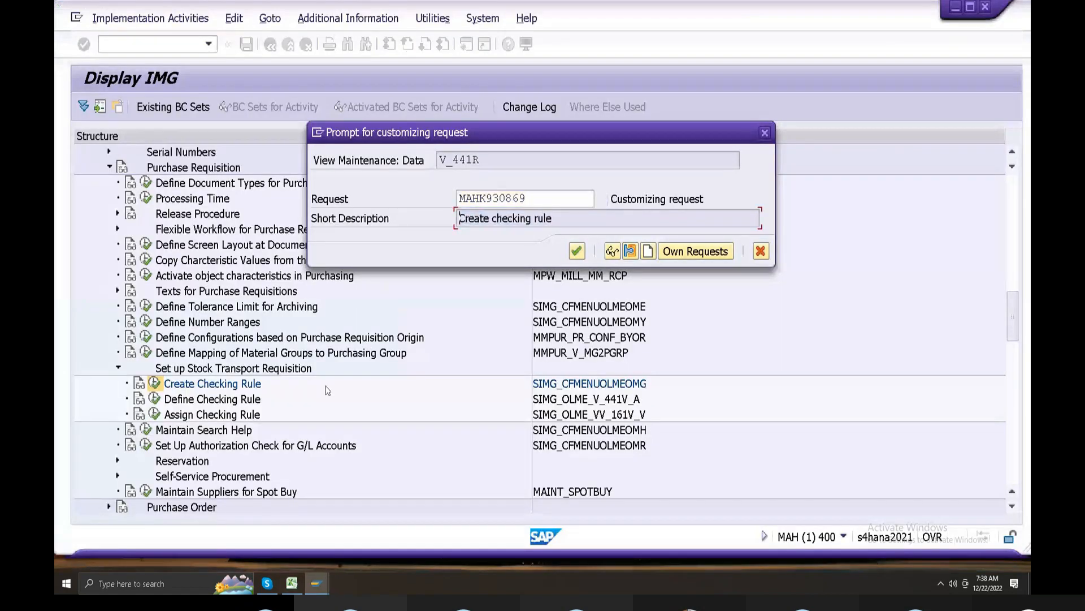
{"action": "left_click", "coordinate": [291, 583]}
{"action": "double_click", "coordinate": [223, 384]}
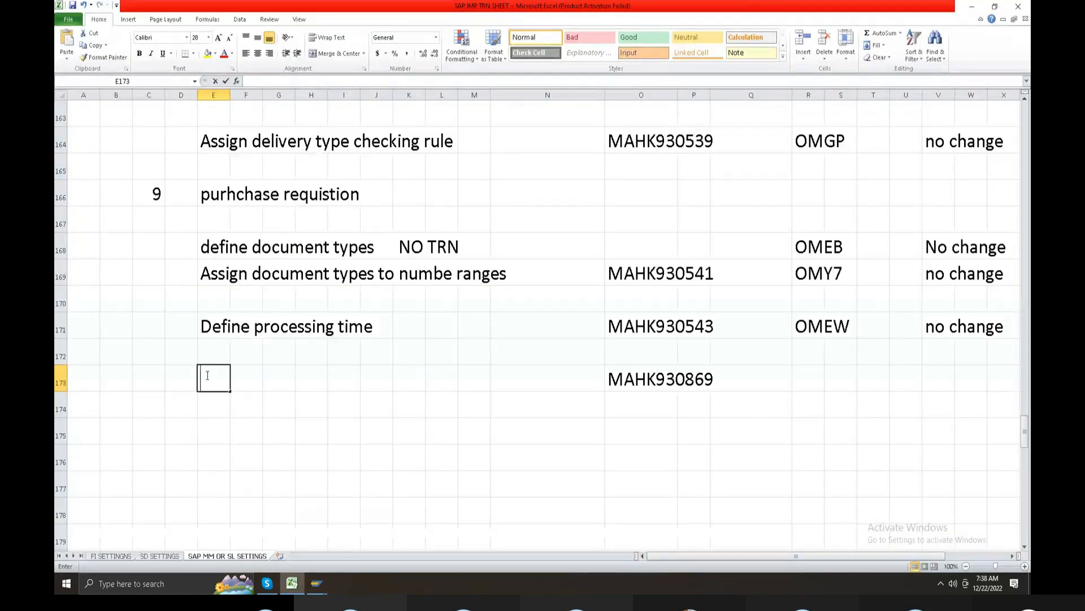
{"action": "key", "text": "ctrl+v"}
Switch to SAP, accept the customizing request for the new checking rule and return to the IMG structure
{"action": "left_click", "coordinate": [317, 582]}
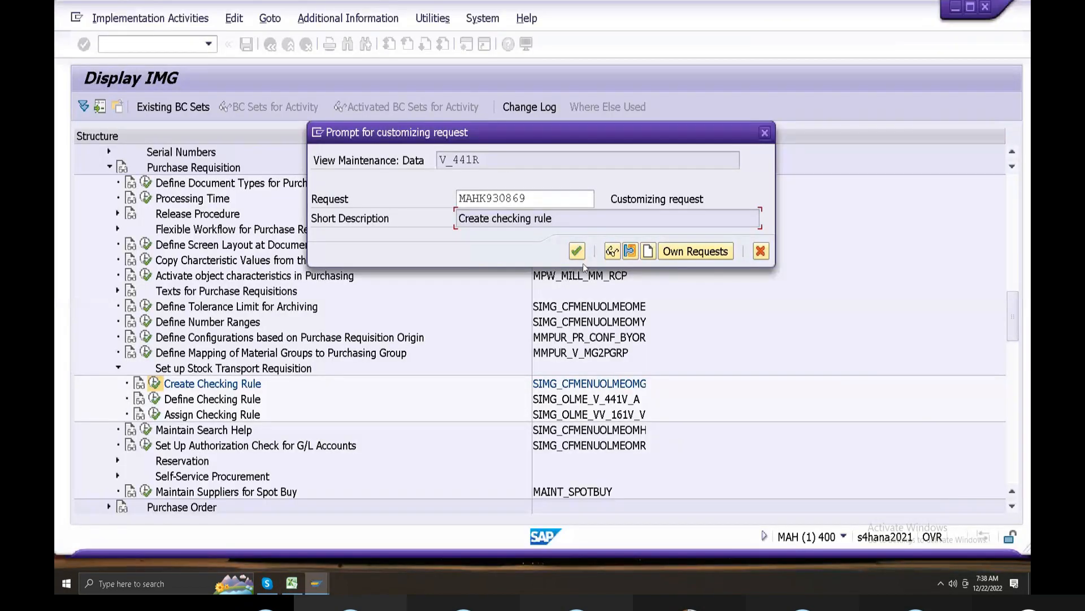
{"action": "left_click", "coordinate": [582, 260]}
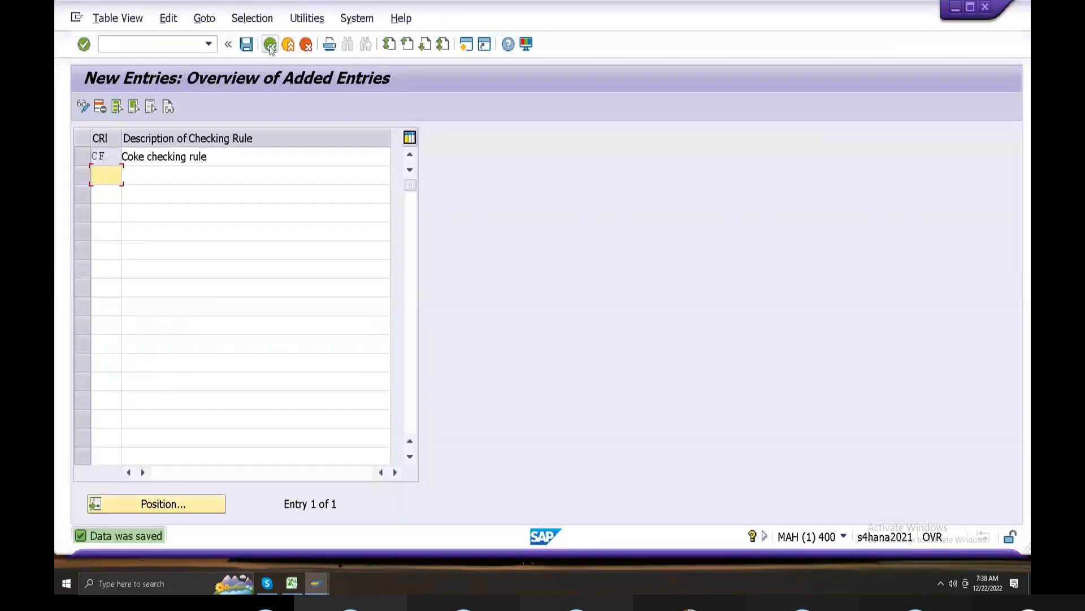
{"action": "key", "text": "F3"}
{"action": "key", "text": "F3"}
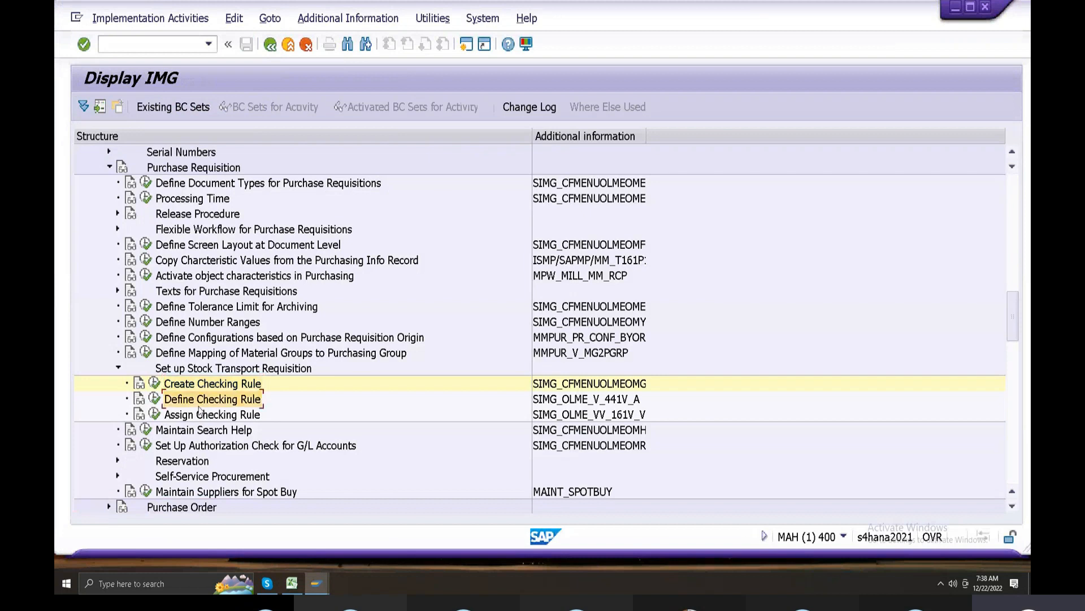
In Define Checking Rule, copy the availability check SP entry for rule 03 Goods Issue to checking rule CF
{"action": "left_click", "coordinate": [154, 399]}
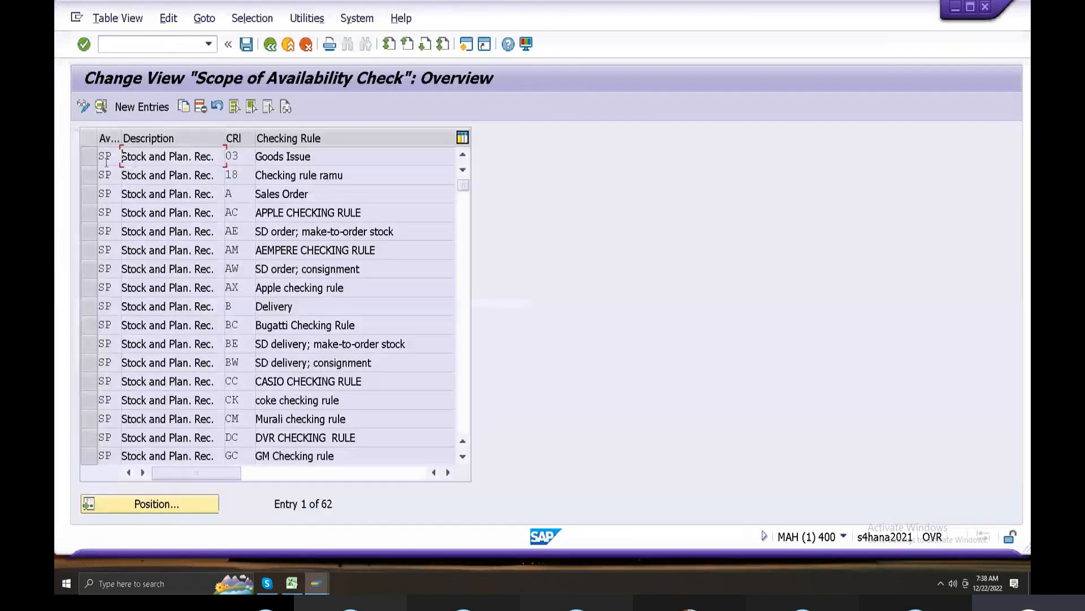
{"action": "key", "text": "Tab"}
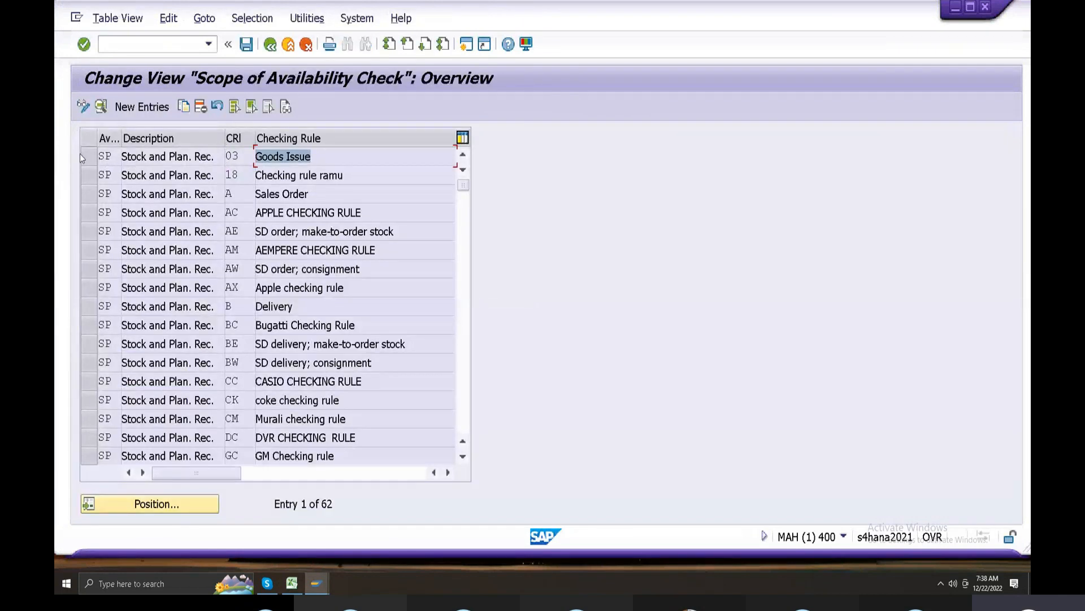
{"action": "left_click", "coordinate": [82, 157]}
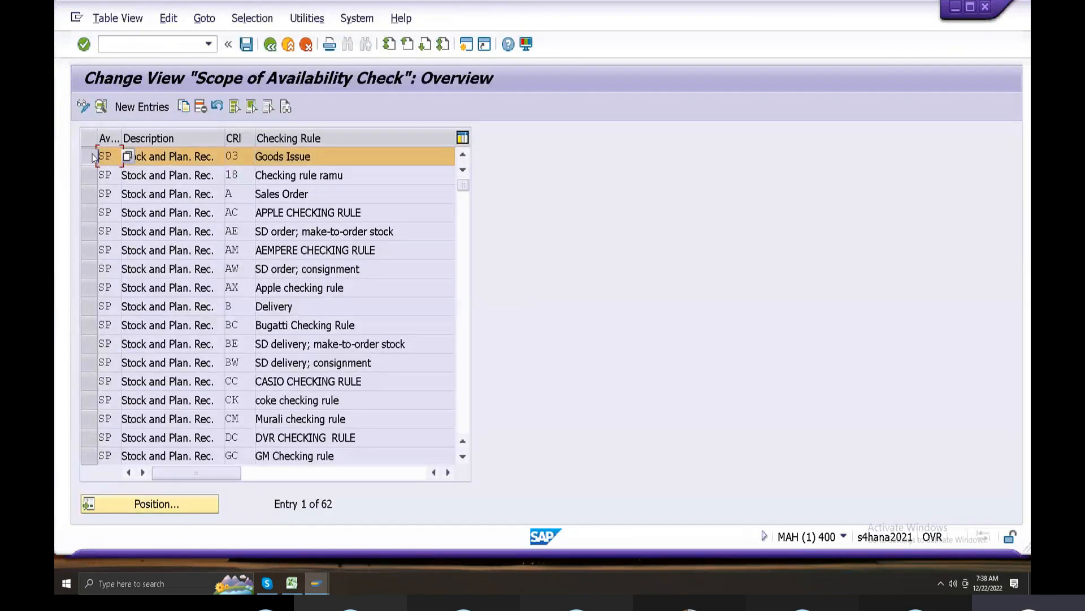
{"action": "left_click", "coordinate": [183, 107]}
{"action": "scroll", "coordinate": [223, 326], "scroll_direction": "down", "scroll_amount": 1}
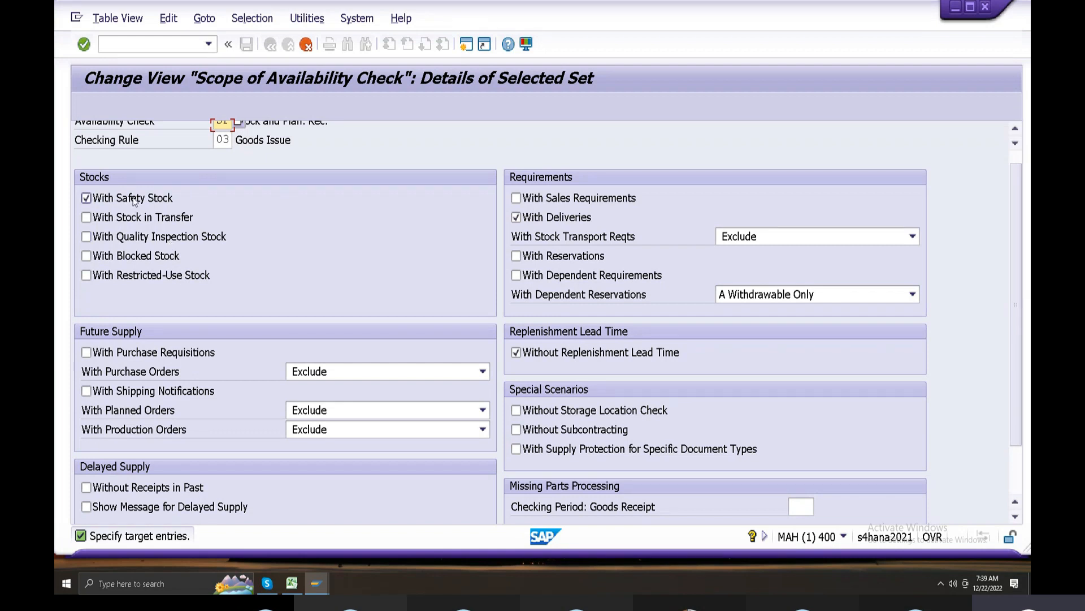
{"action": "scroll", "coordinate": [164, 317], "scroll_direction": "down", "scroll_amount": 3}
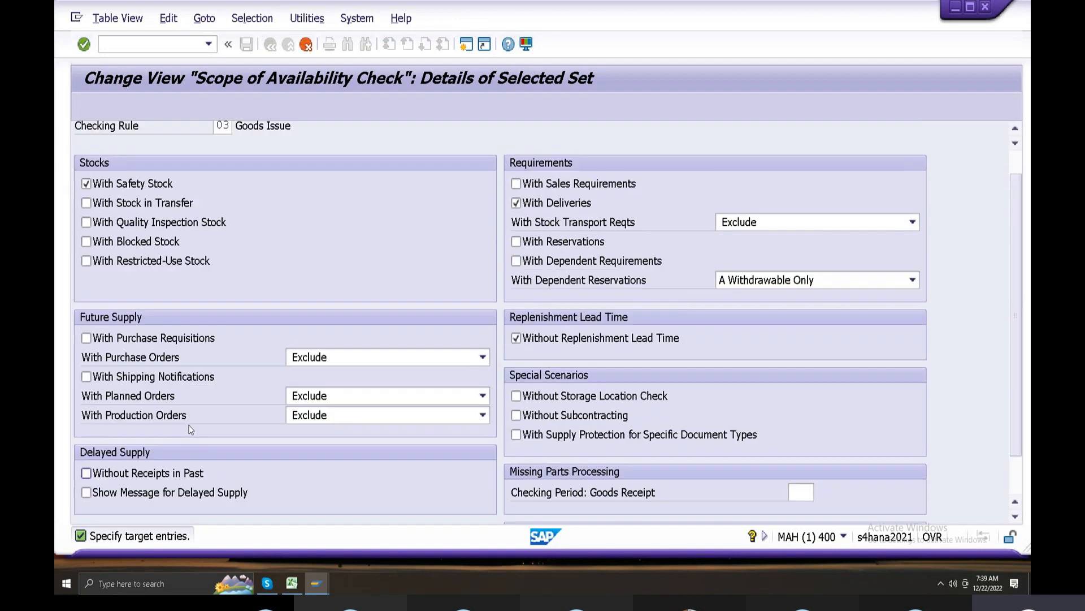
{"action": "scroll", "coordinate": [190, 430], "scroll_direction": "up", "scroll_amount": 3}
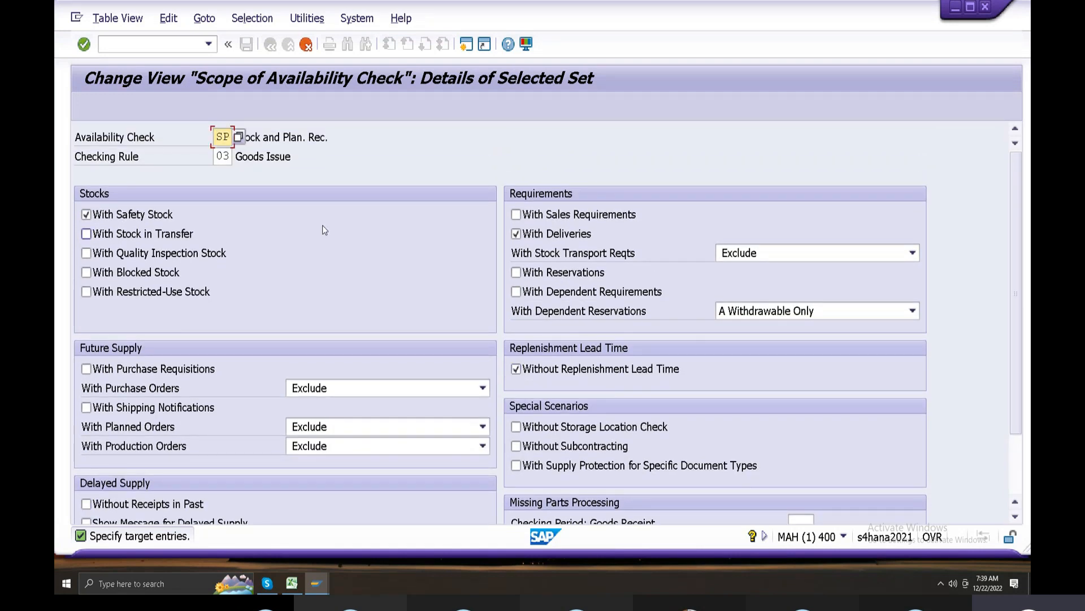
{"action": "left_click", "coordinate": [228, 157]}
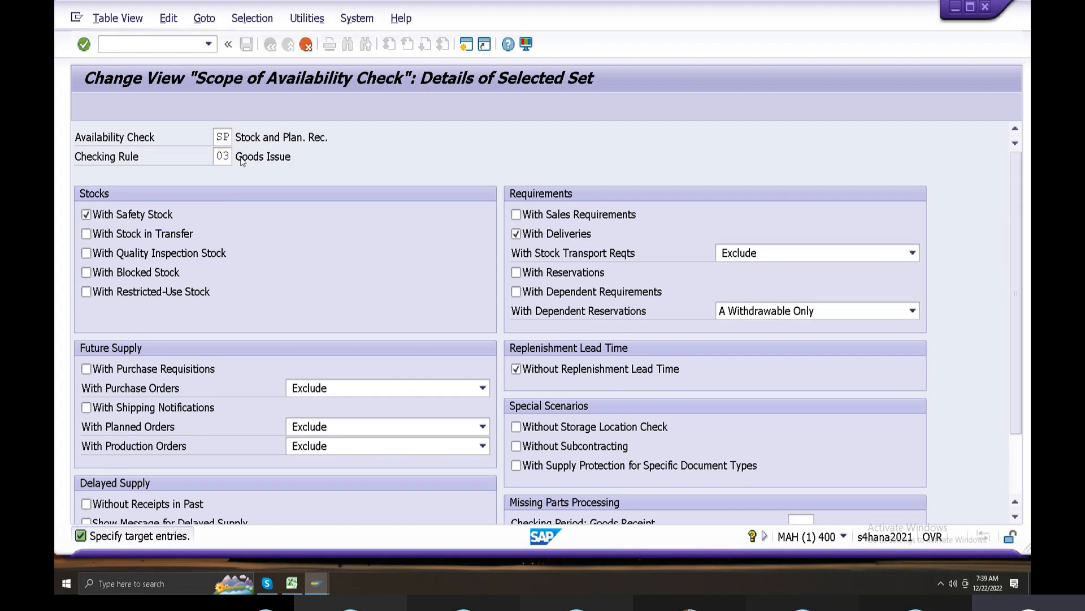
{"action": "left_click", "coordinate": [239, 158]}
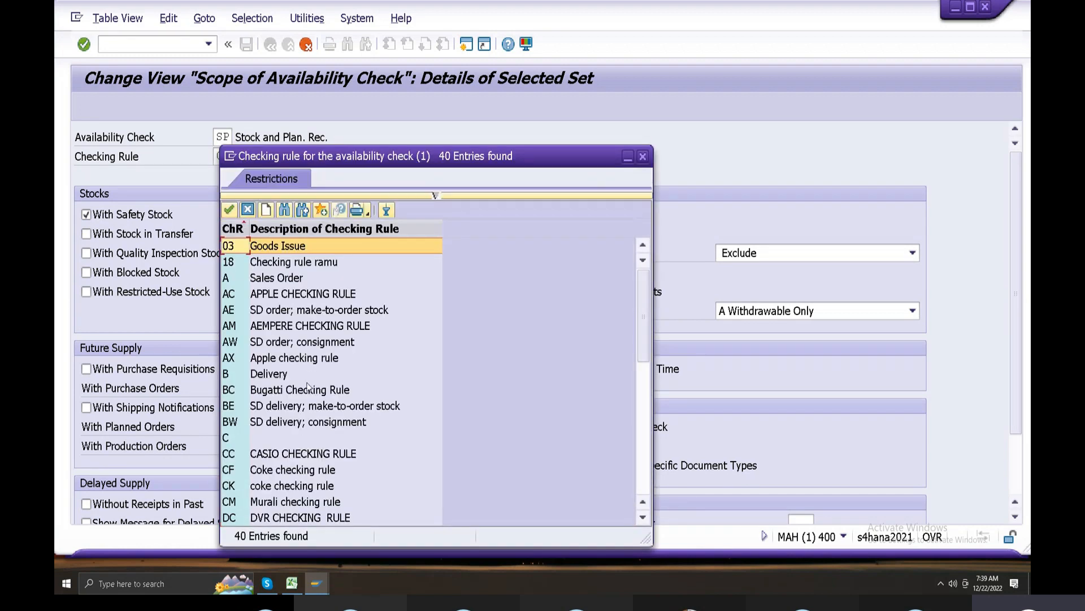
{"action": "double_click", "coordinate": [271, 473]}
{"action": "key", "text": "Return"}
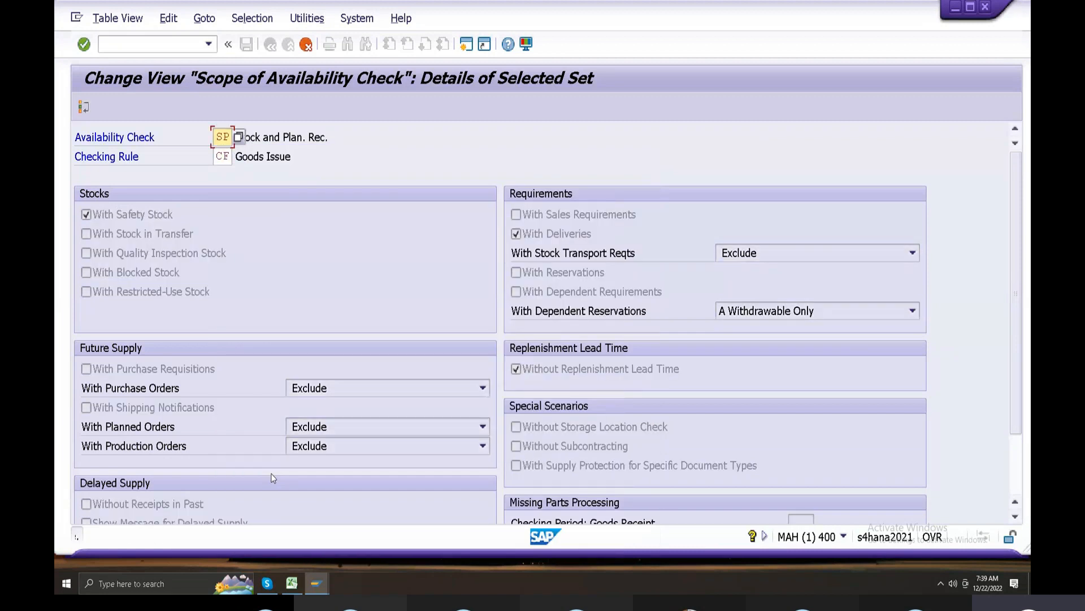
{"action": "key", "text": "Return"}
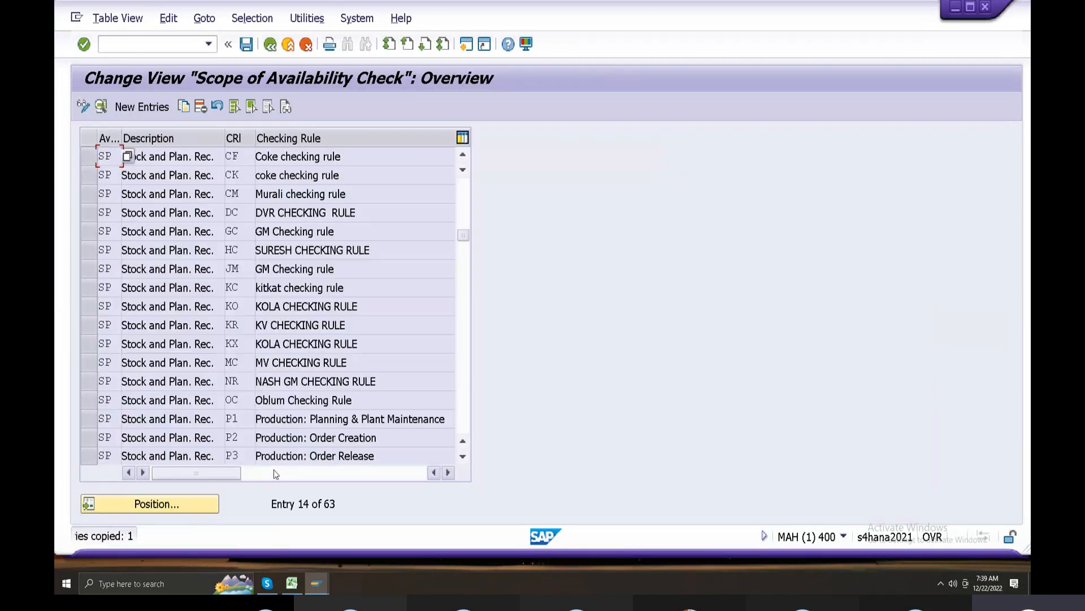
Save the checking rule CF entry under a new customizing request with the short description "Define checking rule"
{"action": "left_click", "coordinate": [246, 45]}
{"action": "left_click", "coordinate": [441, 294]}
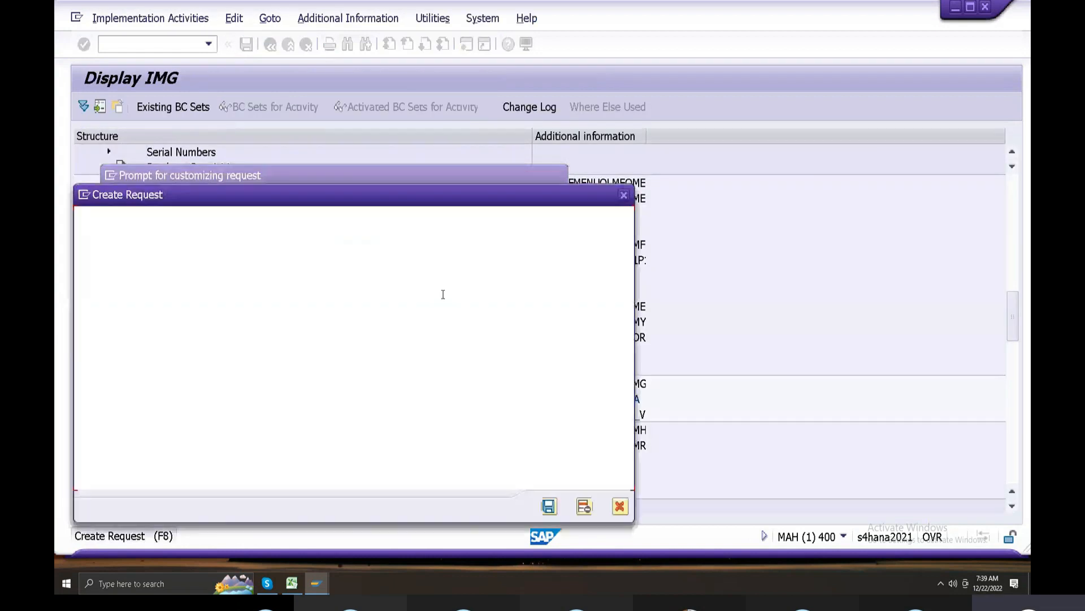
{"action": "type", "text": "D efine checking"}
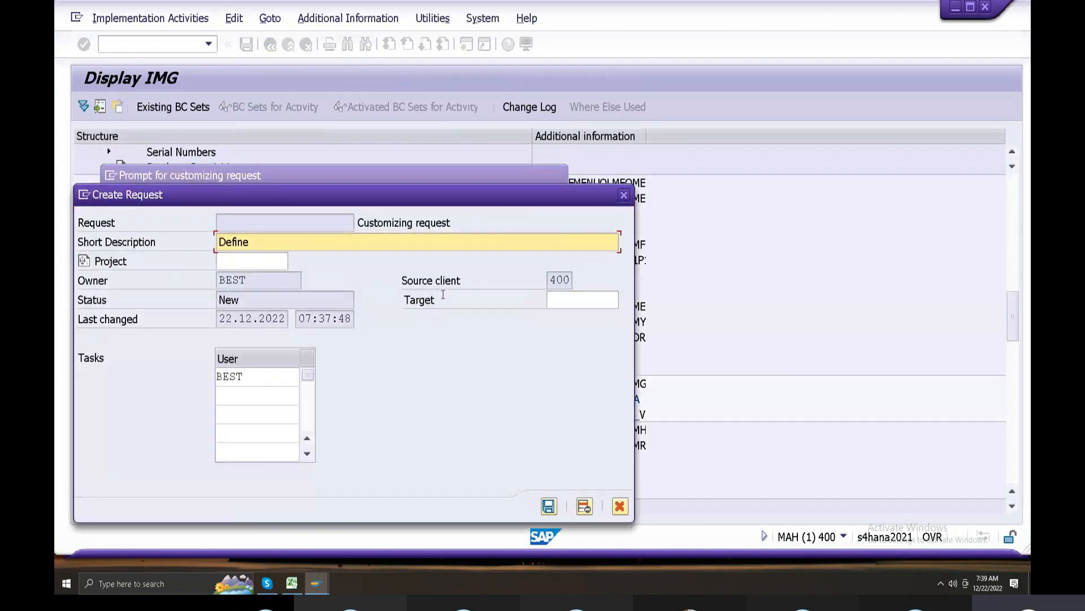
{"action": "type", "text": " rule"}
{"action": "left_click", "coordinate": [549, 506]}
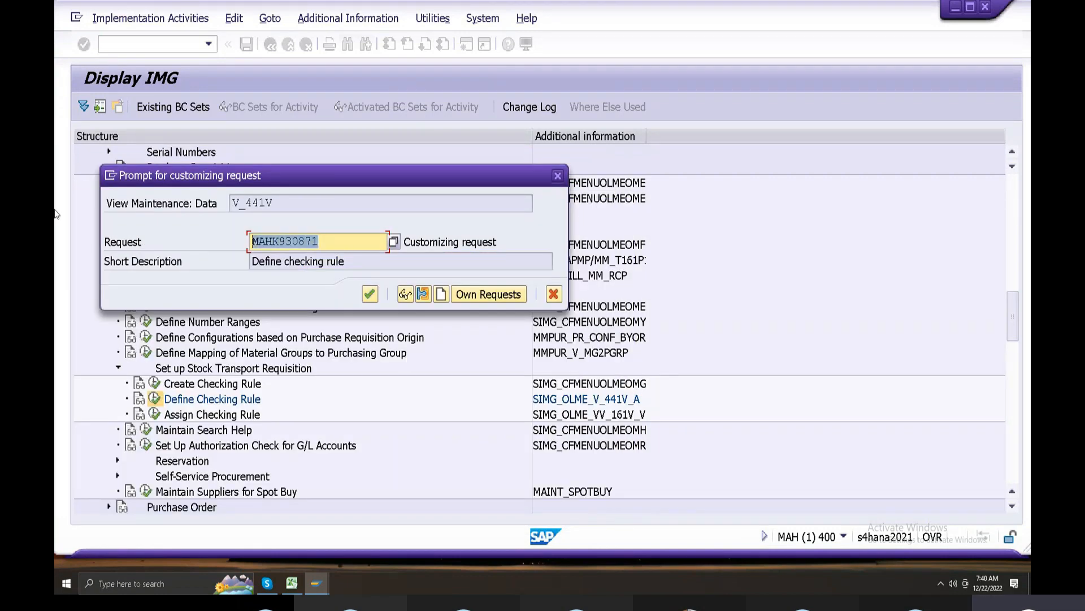
Copy the new customizing request number from SAP into cell O175 of the Excel transport sheet
{"action": "left_click", "coordinate": [292, 583]}
{"action": "double_click", "coordinate": [641, 431]}
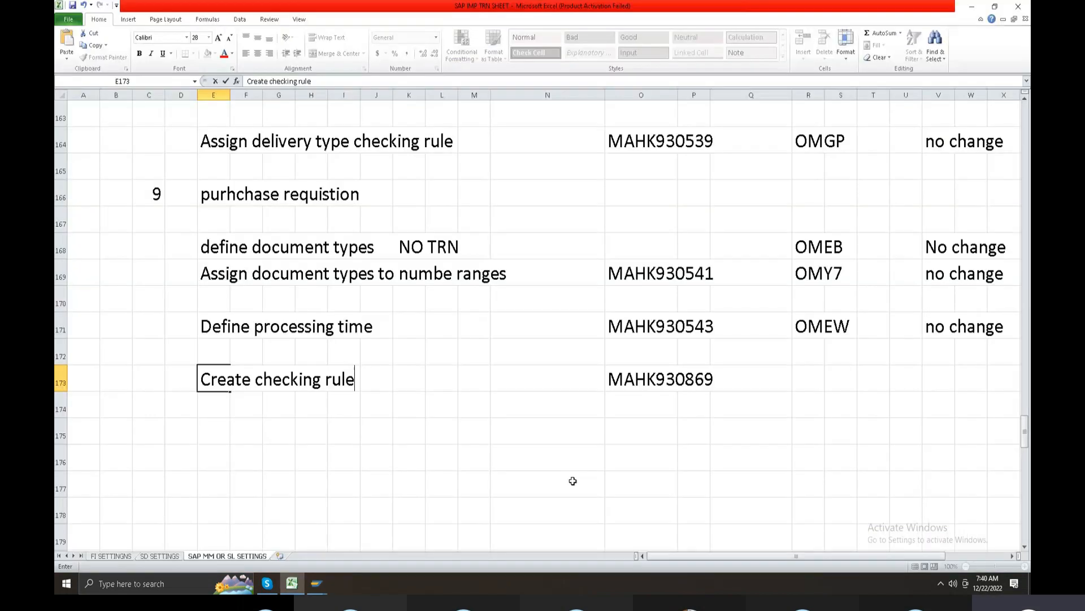
{"action": "key", "text": "ctrl+v"}
Copy the request's short description "Define checking rule" from SAP into cell E175 of the Excel sheet
{"action": "left_click", "coordinate": [219, 430]}
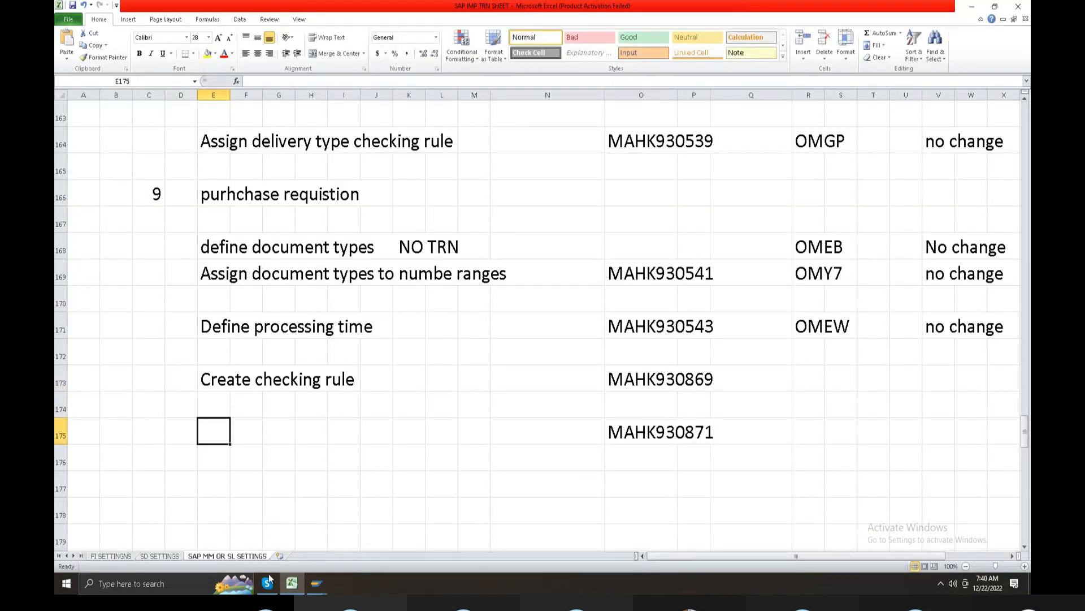
{"action": "left_click", "coordinate": [317, 583]}
{"action": "key", "text": "Tab"}
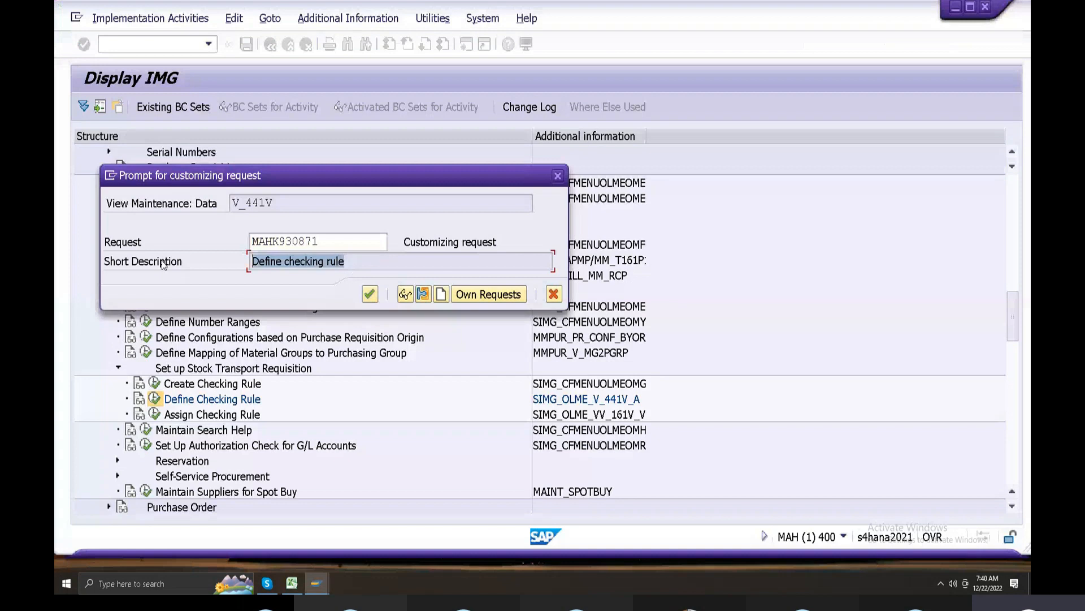
{"action": "left_click", "coordinate": [292, 583]}
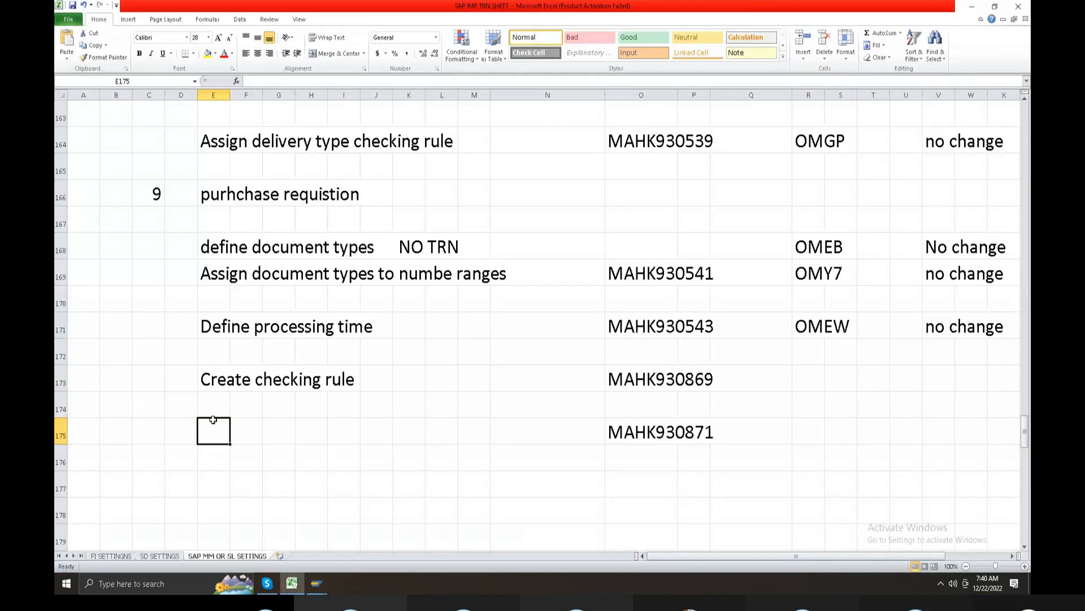
{"action": "double_click", "coordinate": [212, 427]}
{"action": "key", "text": "ctrl+v"}
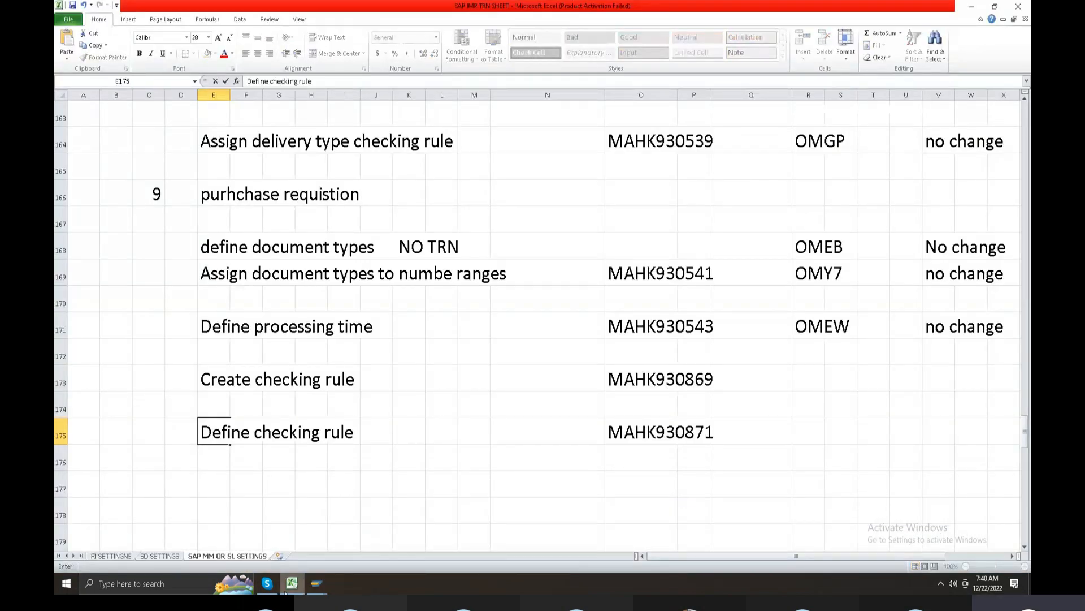
Switch to SAP, accept the customizing request for Define Checking Rule and return to the IMG structure
{"action": "left_click", "coordinate": [316, 583]}
{"action": "left_click", "coordinate": [370, 294]}
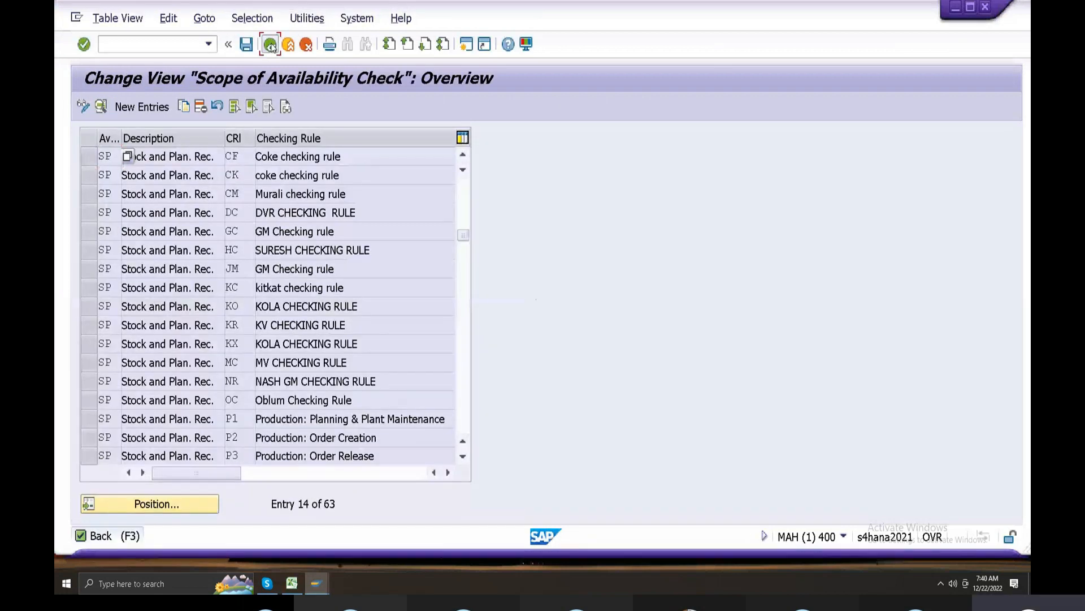
{"action": "key", "text": "F3"}
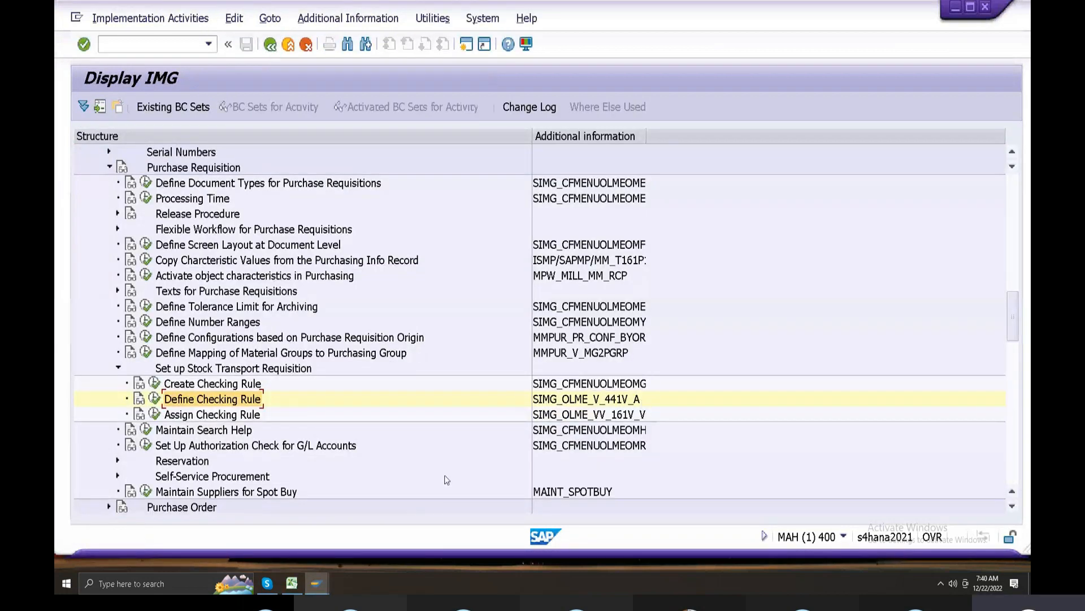
Switch to Excel and complete the Create checking rule row with OMGR in R173 and "no change" in V173
{"action": "left_click", "coordinate": [291, 583]}
{"action": "left_click", "coordinate": [805, 385]}
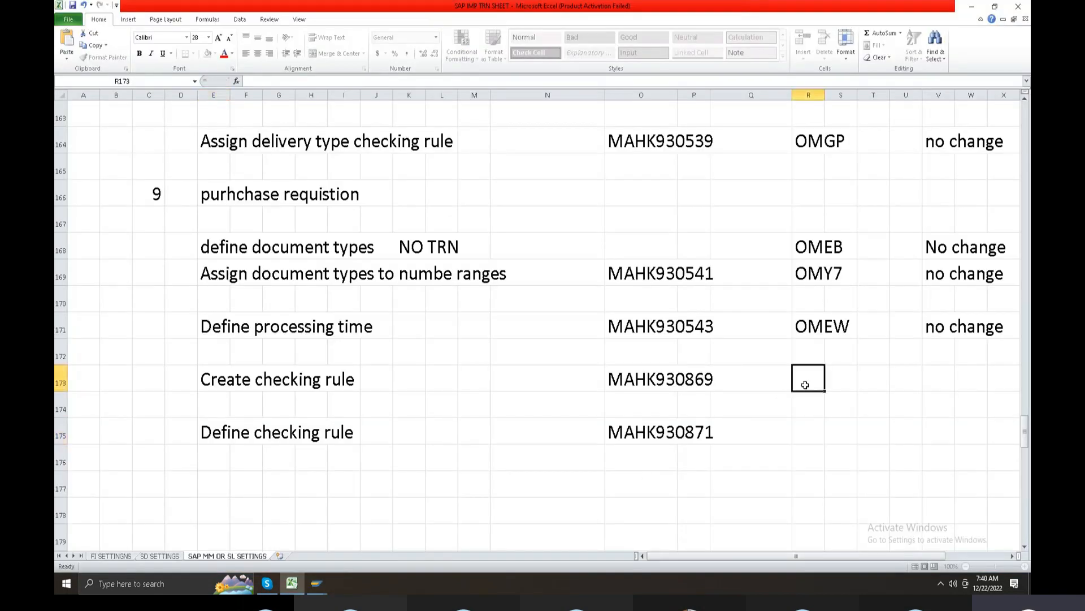
{"action": "type", "text": "OMGR"}
{"action": "left_click", "coordinate": [938, 375]}
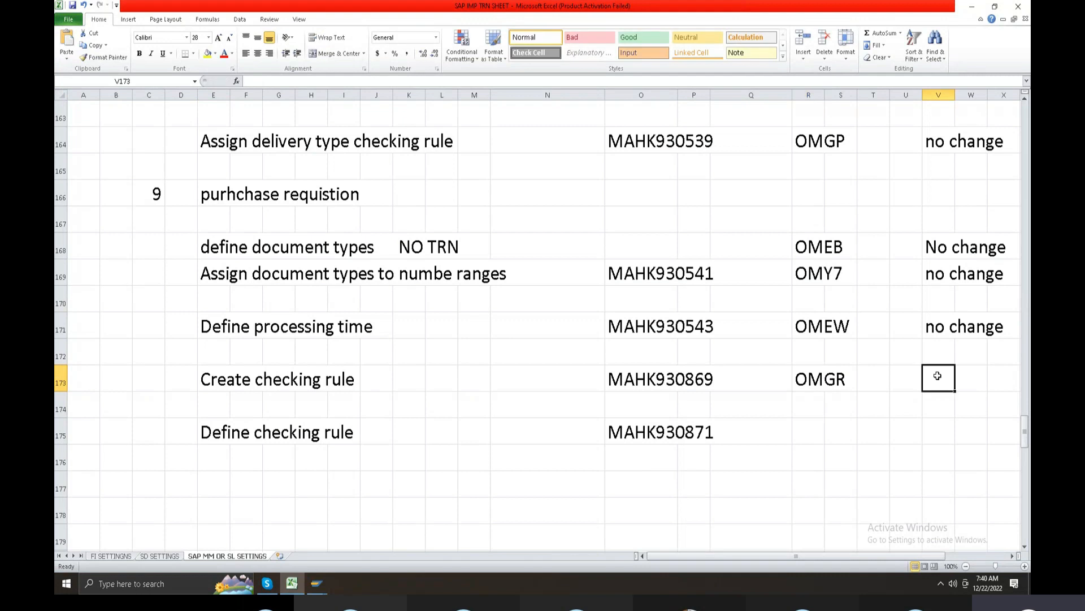
{"action": "type", "text": "no ch"}
{"action": "key", "text": "BackSpace"}
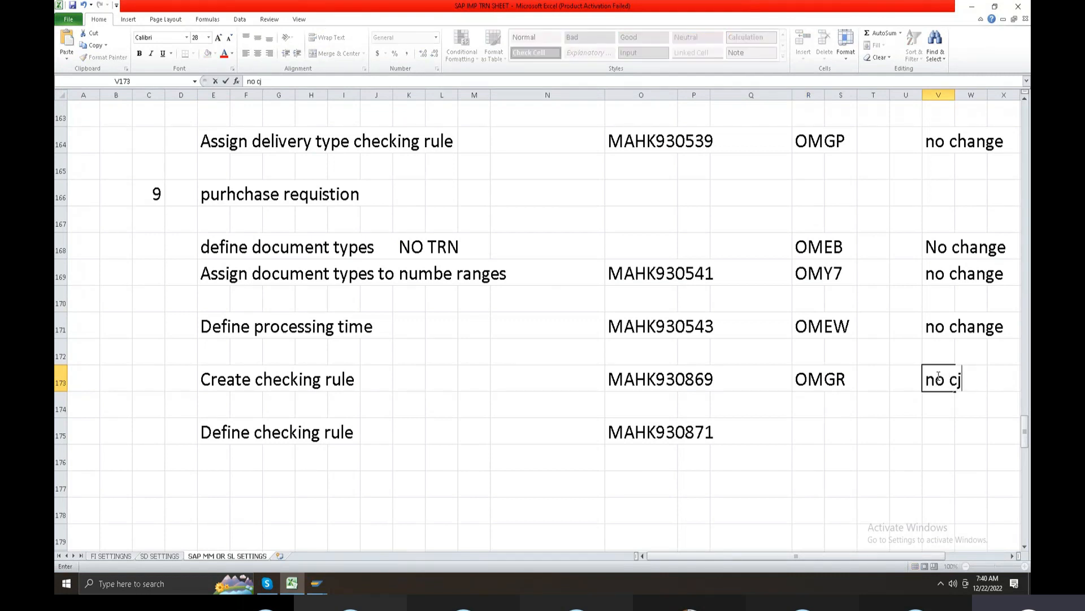
{"action": "type", "text": "hange"}
Complete the Define checking rule row with "no tcode" in R175 and "no change" in V175
{"action": "left_click", "coordinate": [810, 435]}
{"action": "type", "text": "no tcode"}
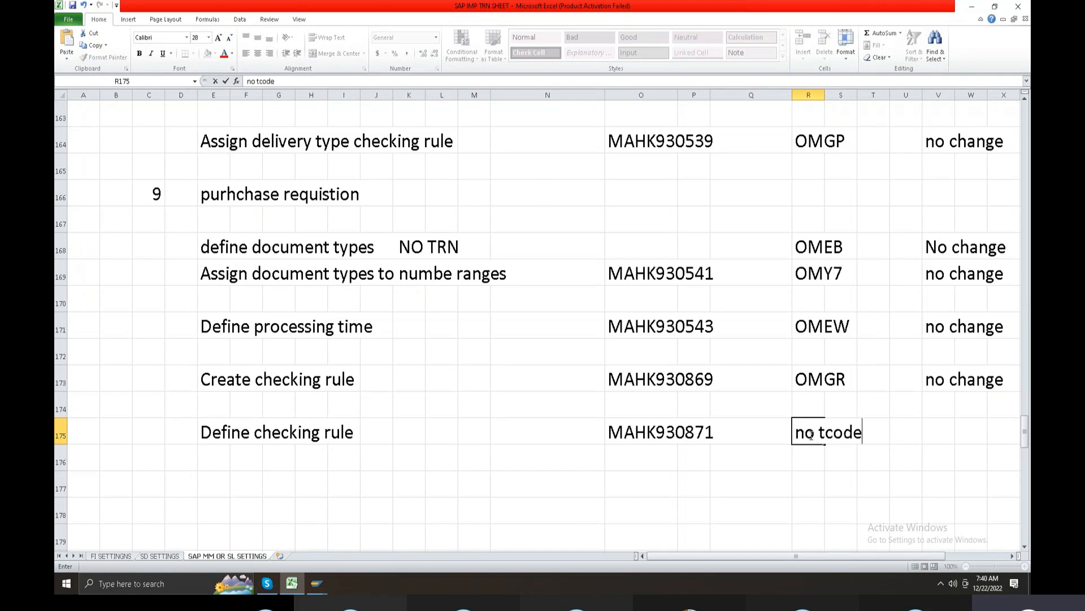
{"action": "left_click", "coordinate": [951, 437]}
{"action": "type", "text": "no cahnge"}
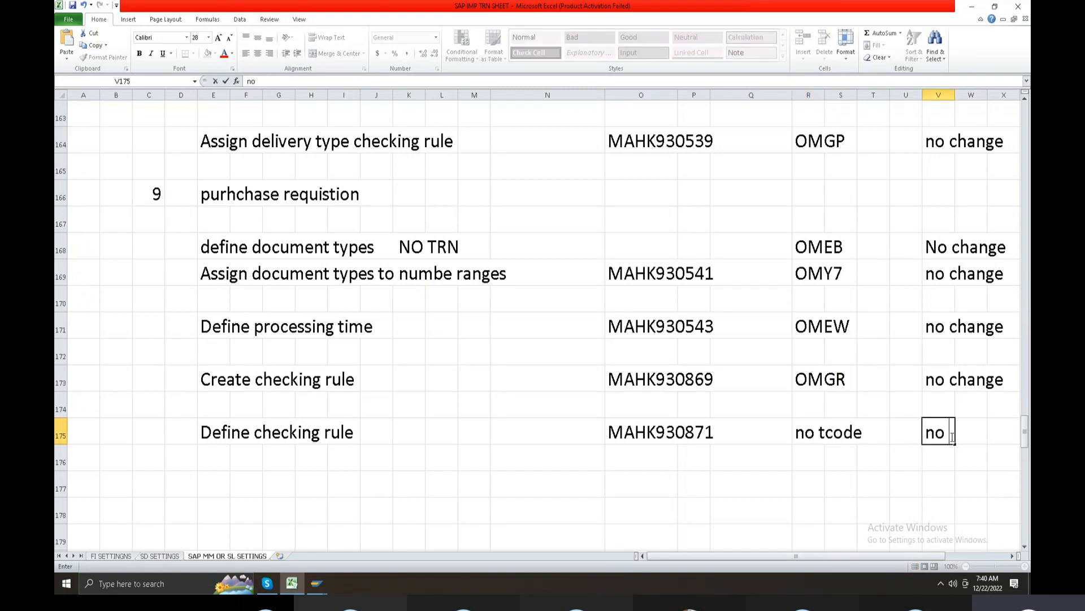
{"action": "key", "text": "BackSpace"}
{"action": "key", "text": "BackSpace"}
{"action": "key", "text": "BackSpace"}
{"action": "key", "text": "BackSpace"}
{"action": "key", "text": "BackSpace"}
{"action": "type", "text": "hange"}
Switch to SAP, open Assign Checking Rule and start a new entry with document type CF, Purchase Req COKE
{"action": "left_click", "coordinate": [294, 589]}
{"action": "left_click", "coordinate": [155, 402]}
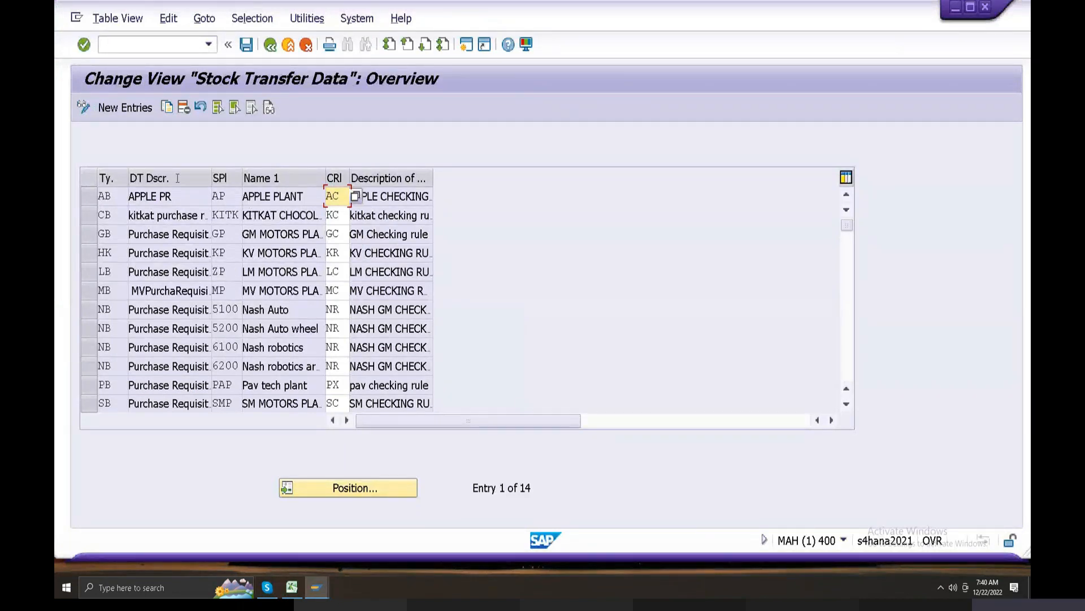
{"action": "left_click", "coordinate": [134, 110]}
{"action": "left_click", "coordinate": [134, 196]}
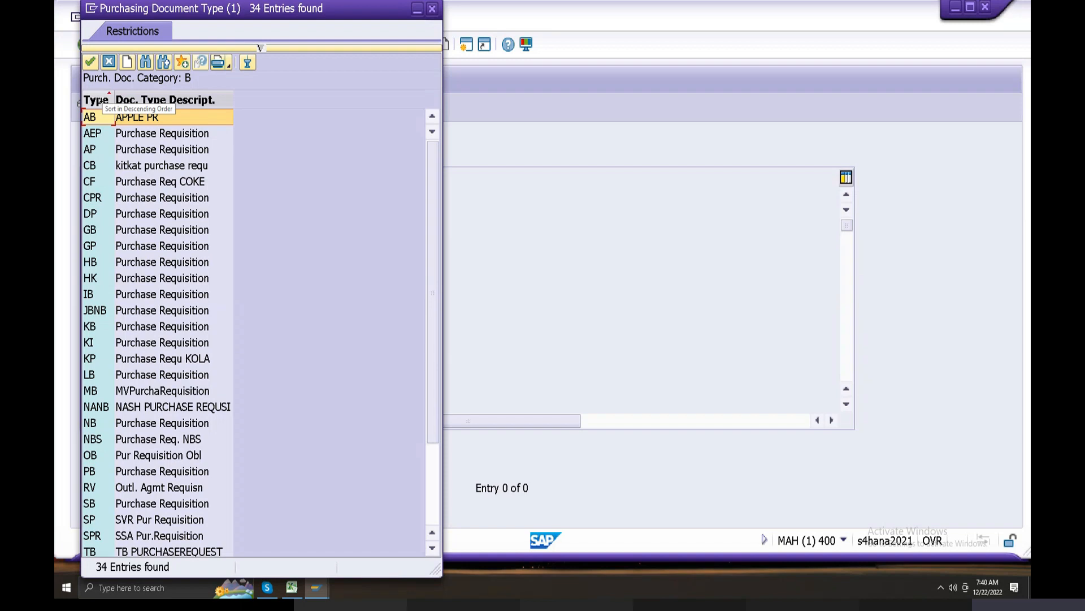
{"action": "double_click", "coordinate": [132, 183]}
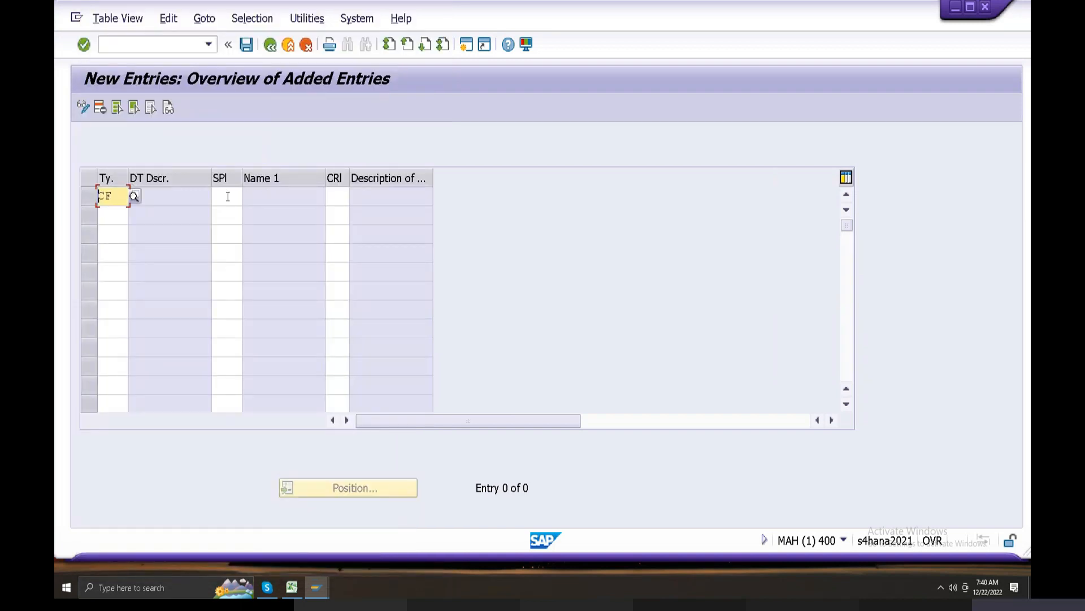
Choose CPP, coke plant, as the supplying plant of the new CF entry
{"action": "left_click", "coordinate": [225, 196]}
{"action": "left_click", "coordinate": [247, 196]}
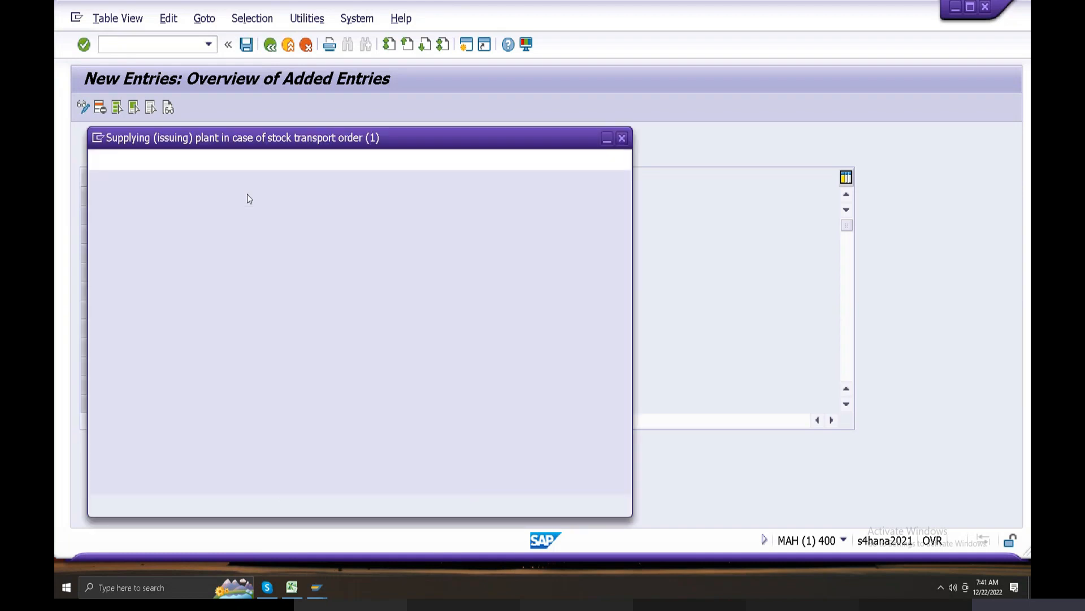
{"action": "left_click", "coordinate": [582, 507]}
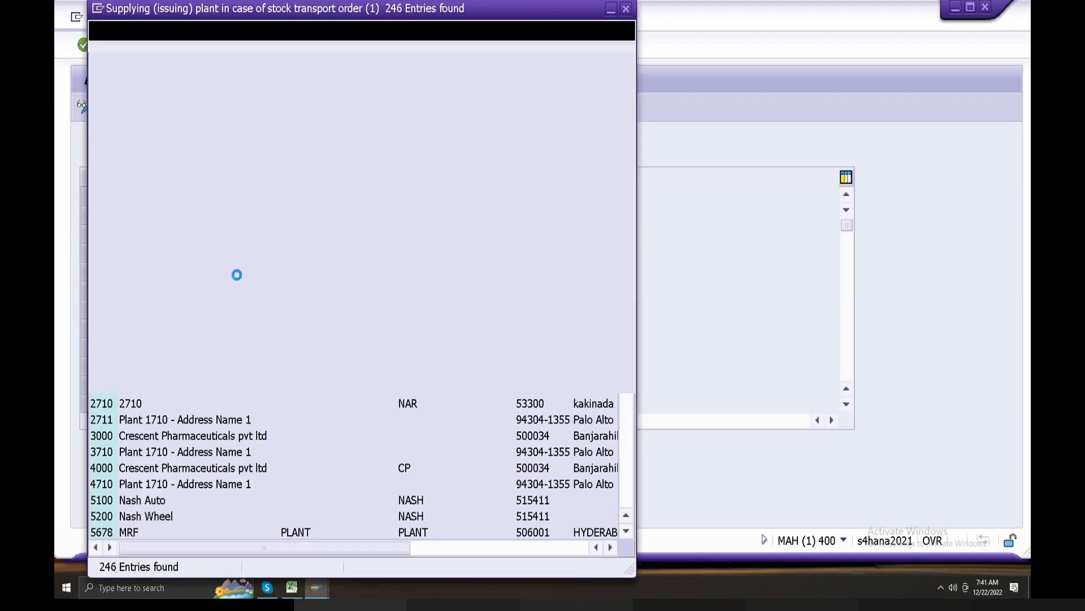
{"action": "scroll", "coordinate": [131, 440], "scroll_direction": "down", "scroll_amount": 13}
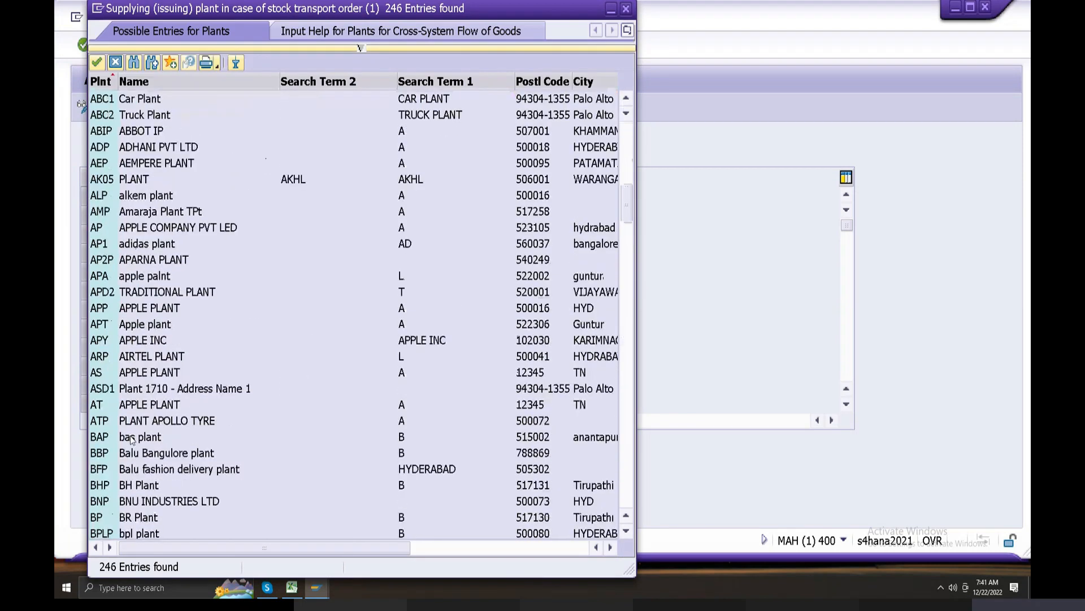
{"action": "scroll", "coordinate": [131, 441], "scroll_direction": "down", "scroll_amount": 5}
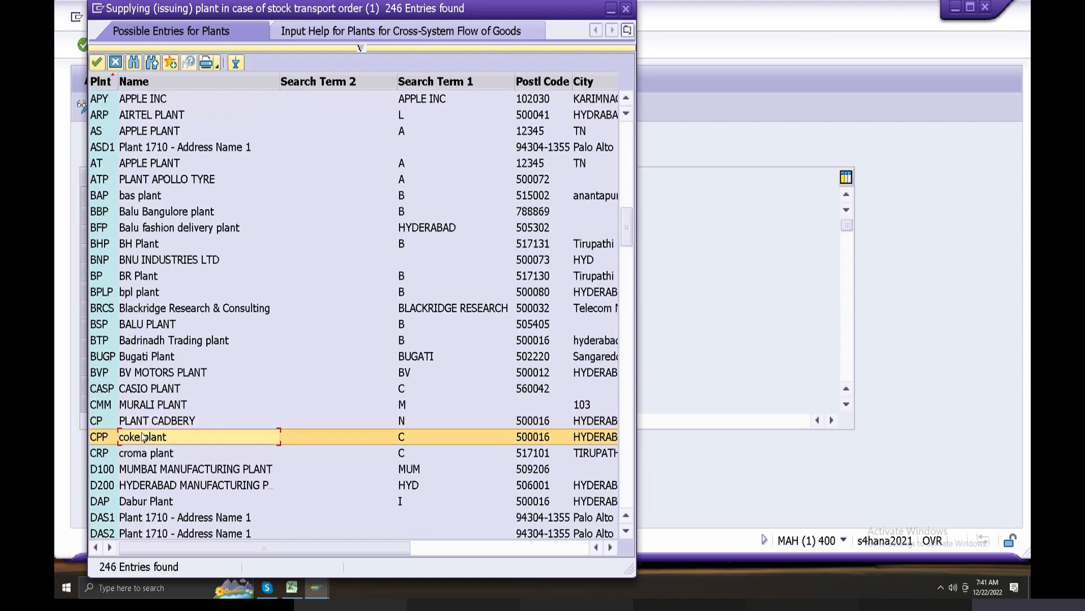
{"action": "double_click", "coordinate": [143, 436]}
Assign checking rule CF, Coke checking rule, to the new entry and confirm it
{"action": "left_click", "coordinate": [339, 197]}
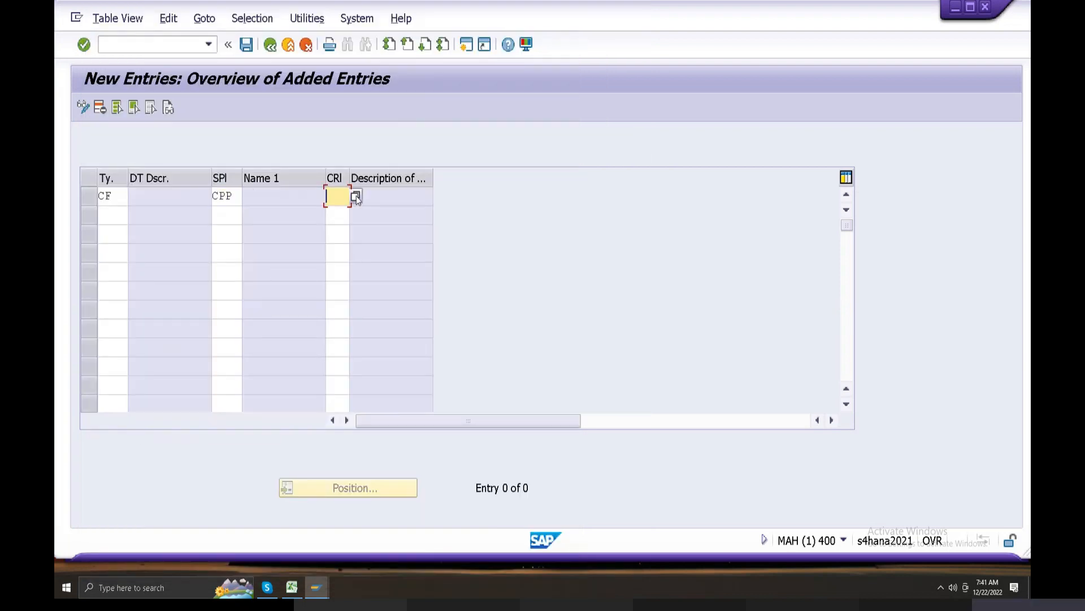
{"action": "left_click", "coordinate": [356, 196]}
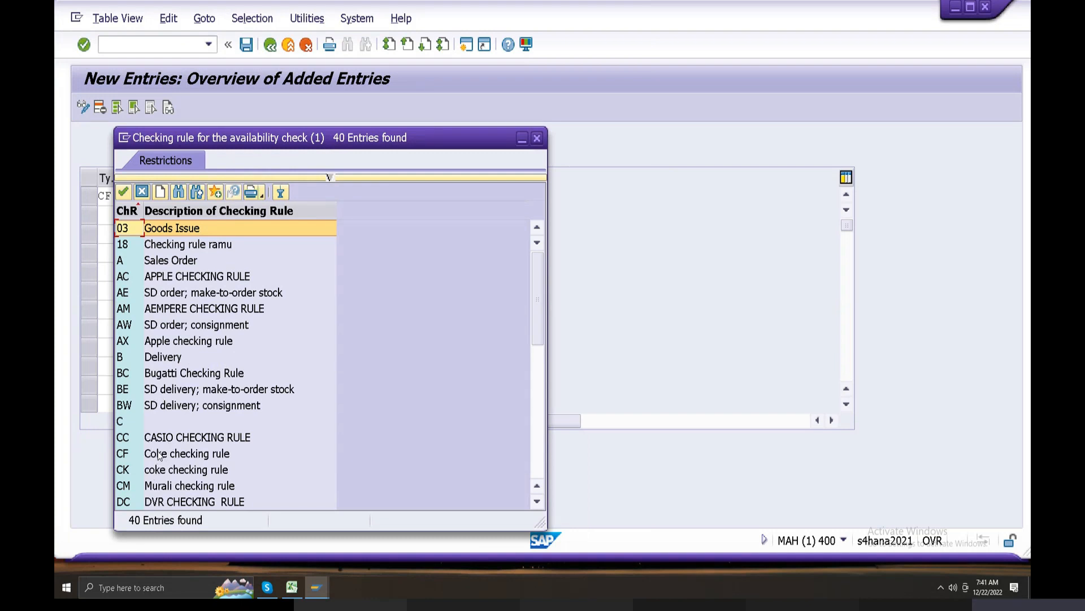
{"action": "left_click", "coordinate": [156, 471]}
{"action": "double_click", "coordinate": [160, 455]}
{"action": "key", "text": "Return"}
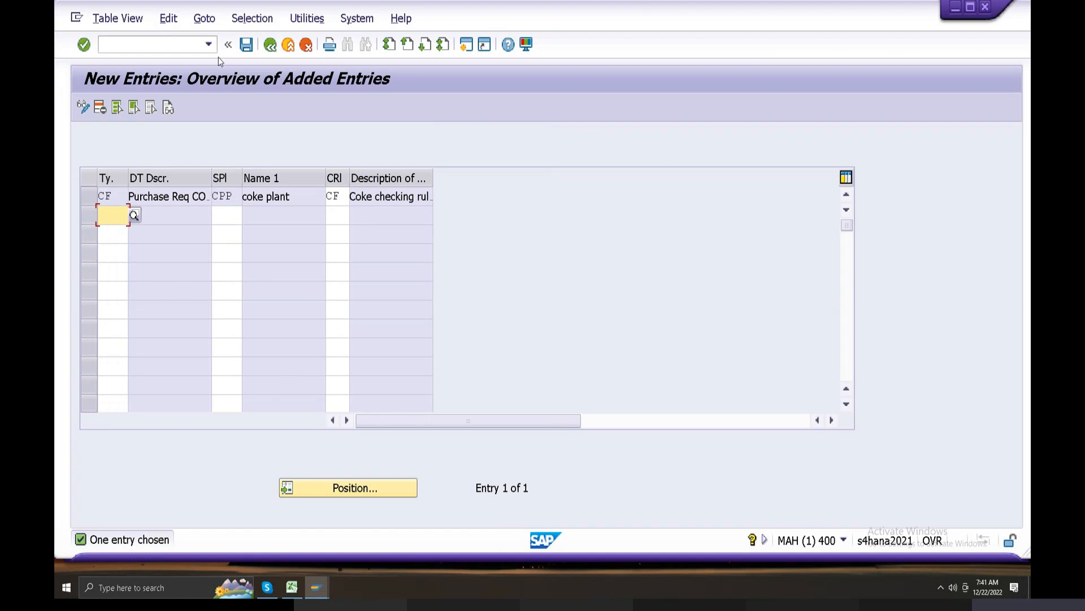
Save the stock transfer entry under a new customizing request with the short description "Assign checking rule"
{"action": "left_click", "coordinate": [246, 44]}
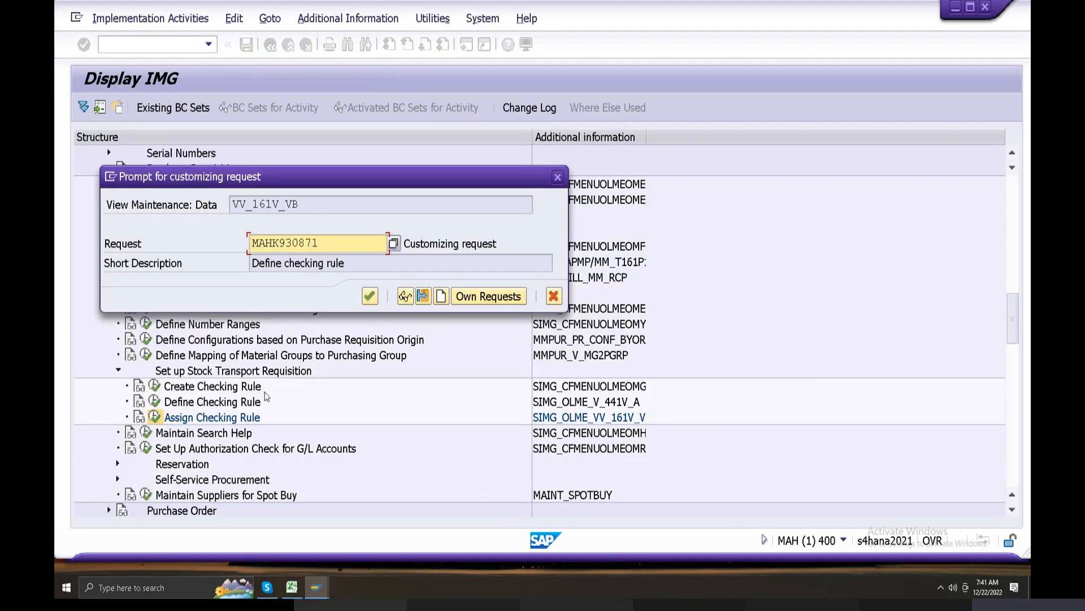
{"action": "left_click", "coordinate": [441, 295]}
{"action": "type", "text": "Assign checking"}
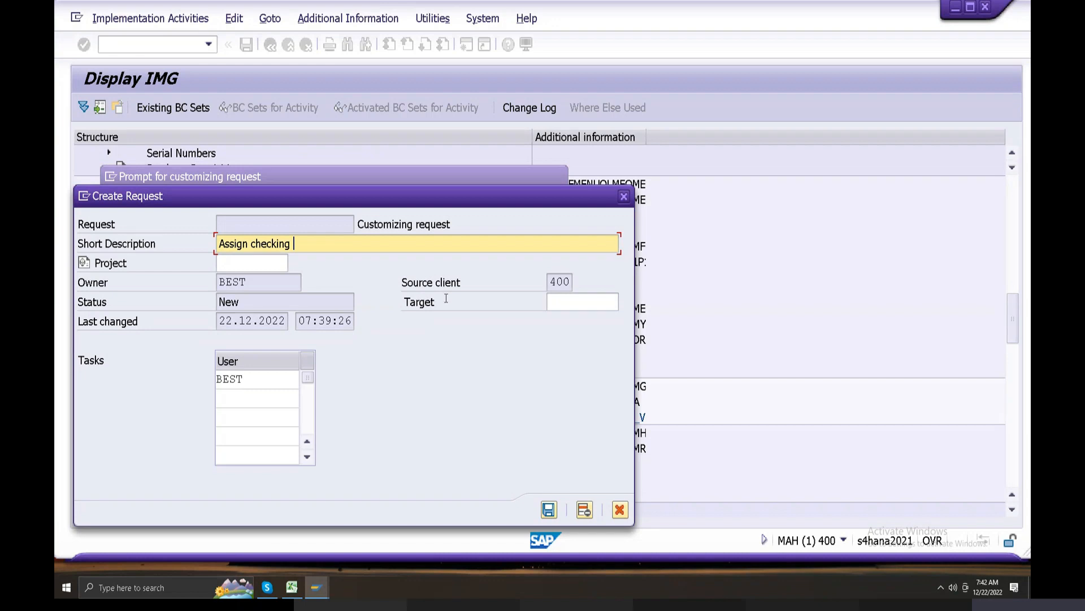
{"action": "type", "text": "rule"}
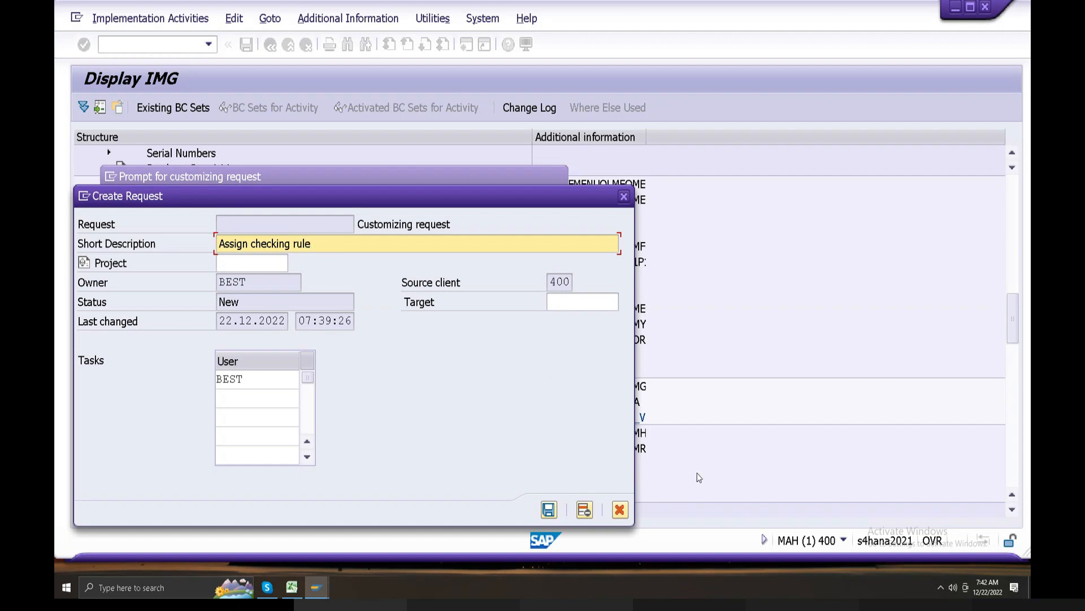
{"action": "left_click", "coordinate": [548, 509]}
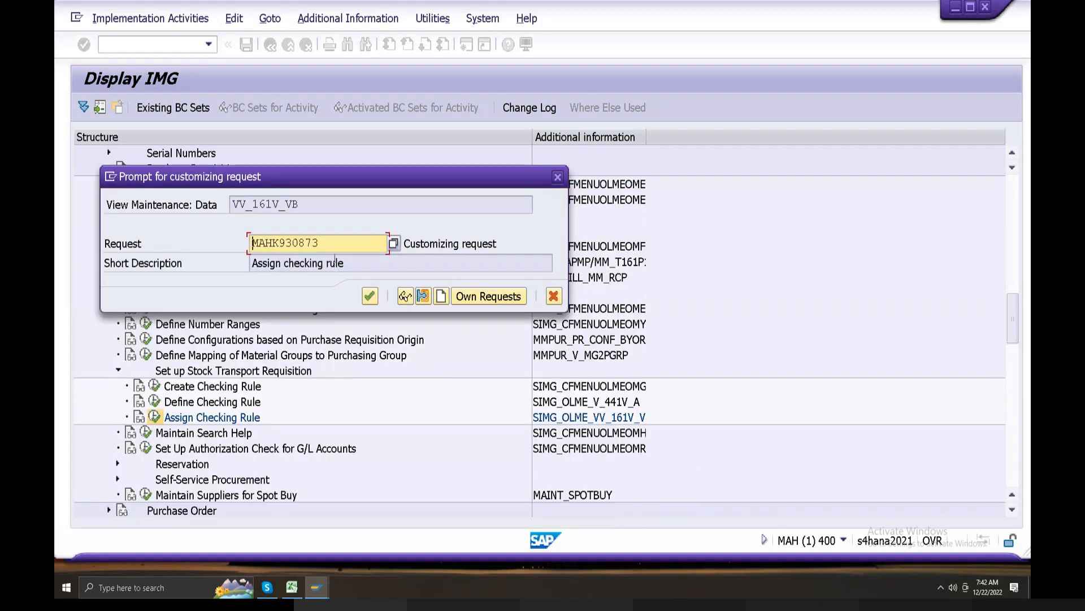
Enter the new customizing request number from SAP in cell O177 of the Excel transport sheet
{"action": "left_click", "coordinate": [292, 587]}
{"action": "left_click", "coordinate": [623, 487]}
{"action": "type", "text": "MAHK930873"}
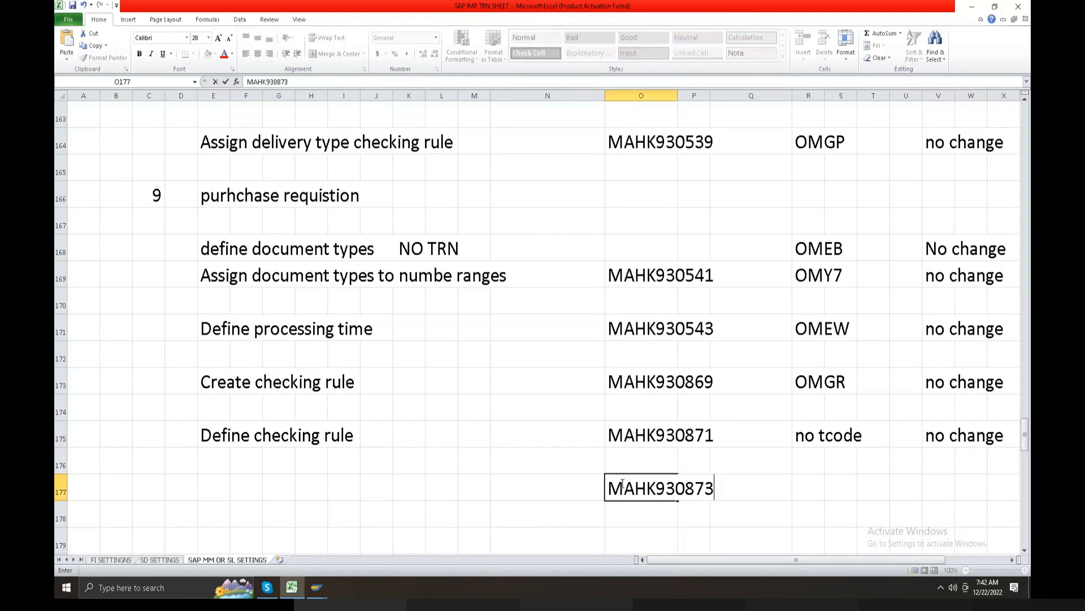
Copy the request's short description "Assign checking rule" from SAP into cell E177 of the Excel sheet
{"action": "left_click", "coordinate": [199, 485]}
{"action": "left_click", "coordinate": [316, 587]}
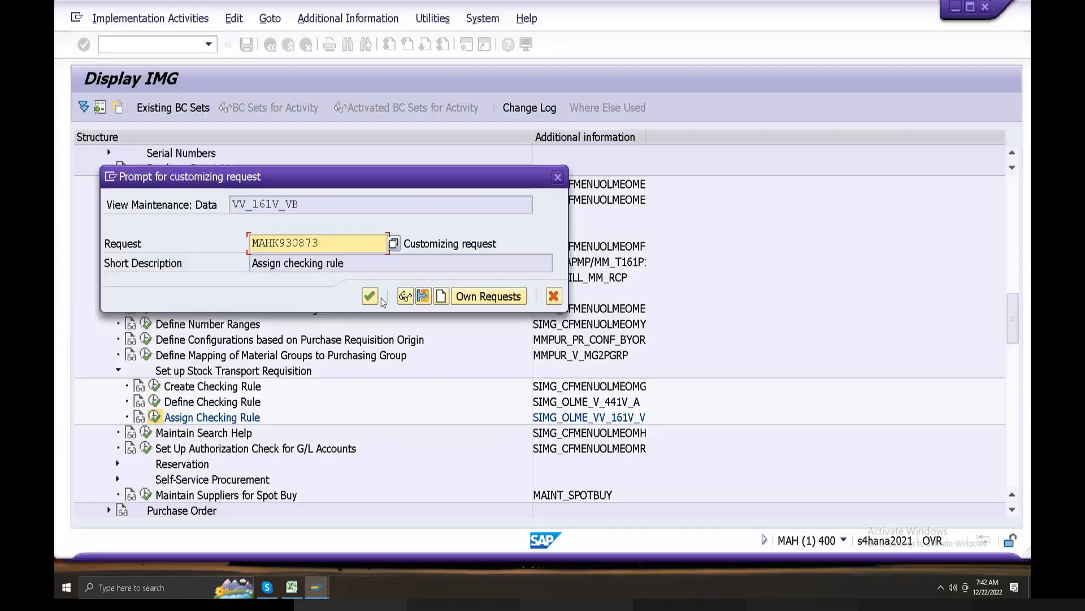
{"action": "key", "text": "Tab"}
{"action": "key", "text": "ctrl+c"}
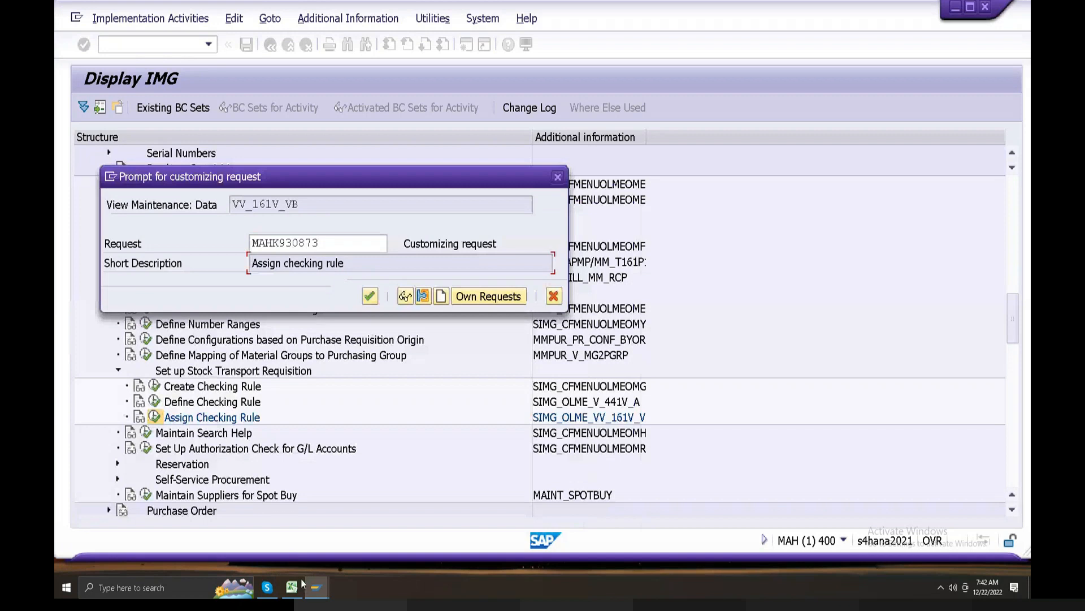
{"action": "left_click", "coordinate": [293, 587]}
{"action": "key", "text": "ctrl+v"}
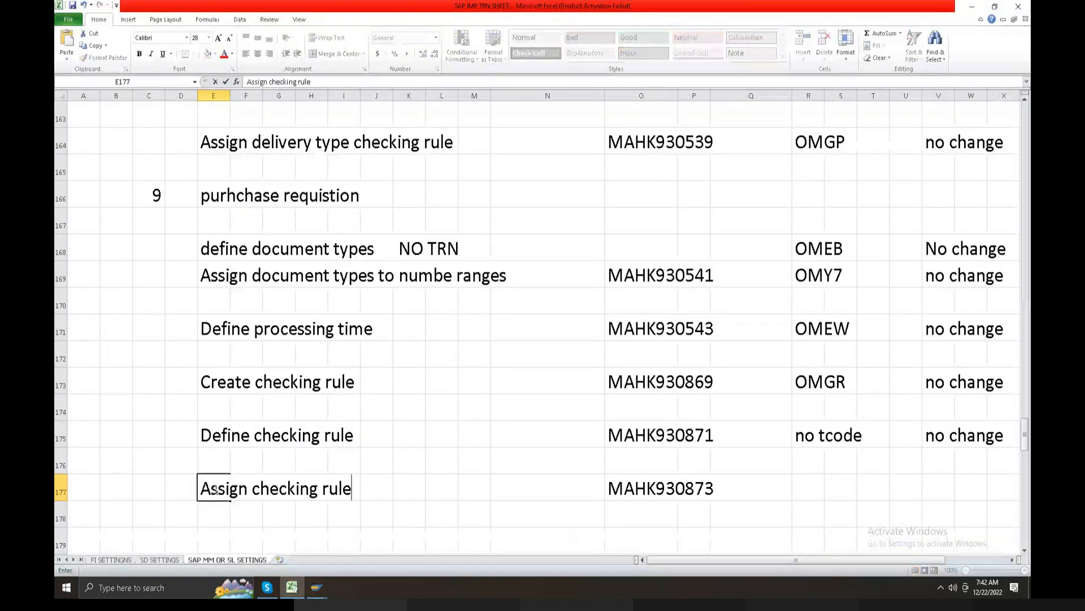
Switch to SAP, accept the customizing request for the rule assignment and return to the Stock Transfer Data overview
{"action": "left_click", "coordinate": [316, 587]}
{"action": "left_click", "coordinate": [367, 302]}
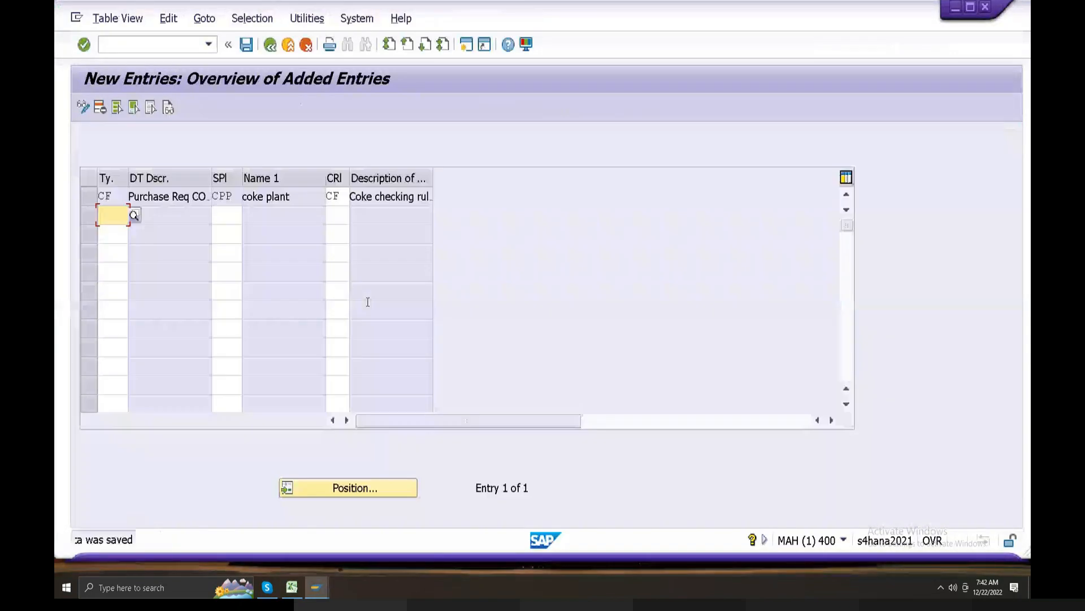
{"action": "left_click", "coordinate": [272, 45]}
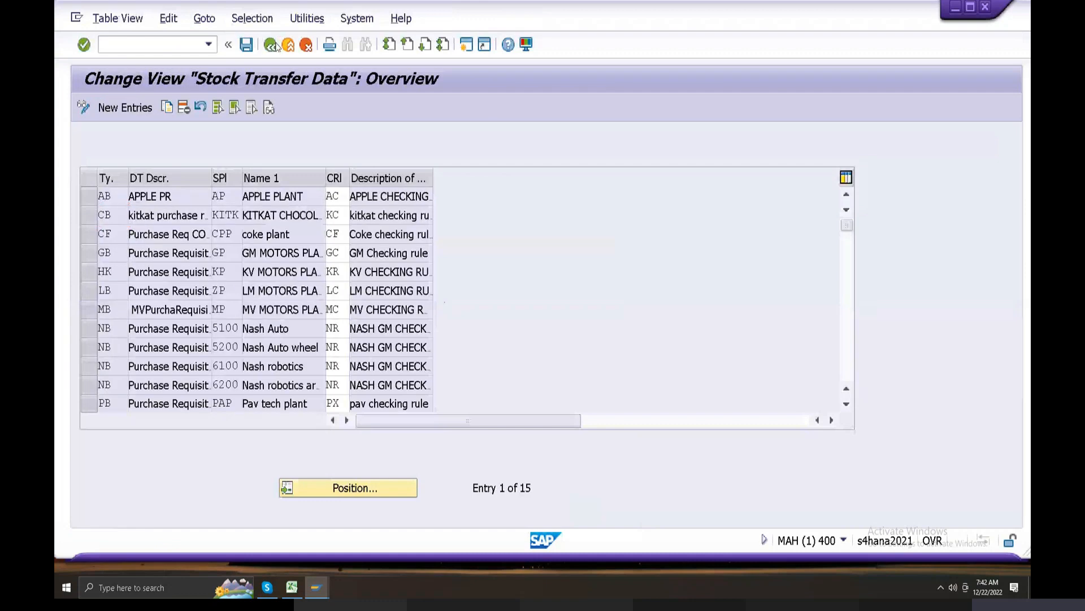
Leave the Stock Transfer Data overview for the IMG structure, switch to Excel and copy "no tcode" from cell R175 into R177
{"action": "left_click", "coordinate": [277, 47]}
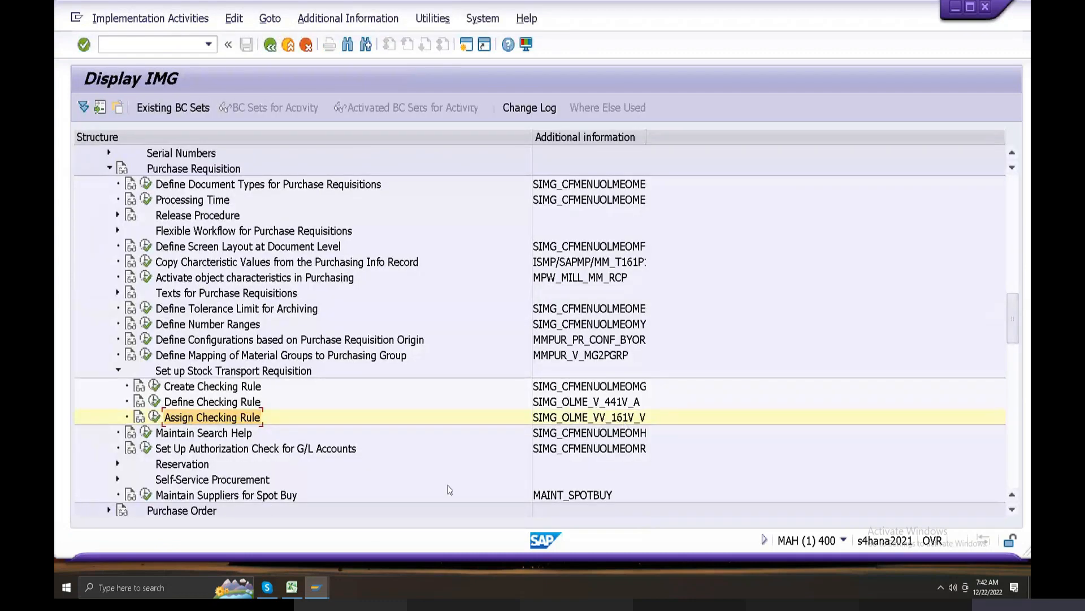
{"action": "left_click", "coordinate": [292, 587]}
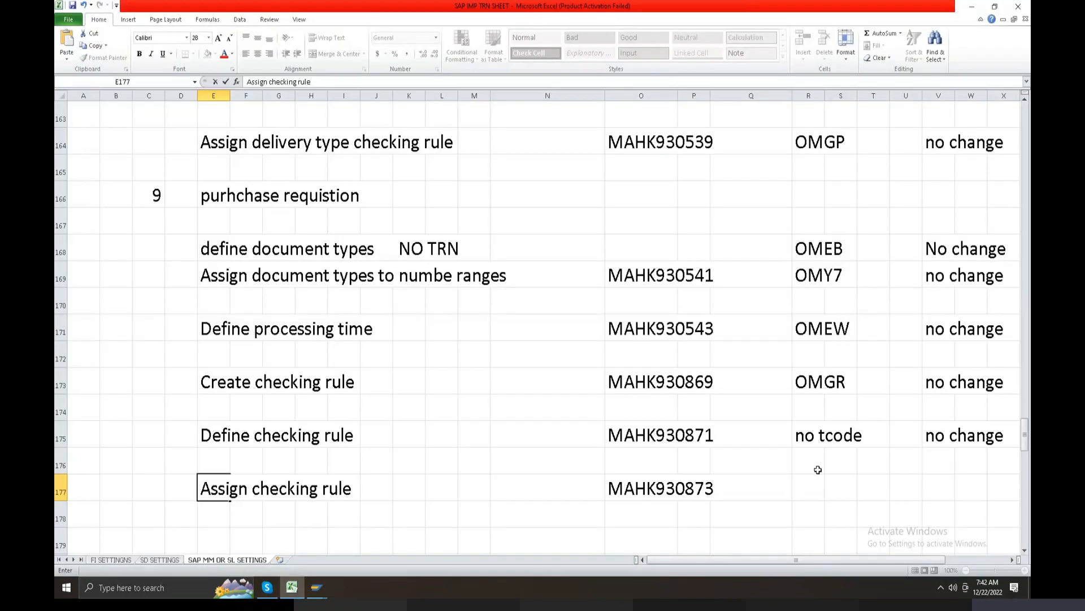
{"action": "double_click", "coordinate": [797, 435]}
{"action": "left_click_drag", "start_coordinate": [796, 436], "coordinate": [863, 435]}
{"action": "key", "text": "ctrl+c"}
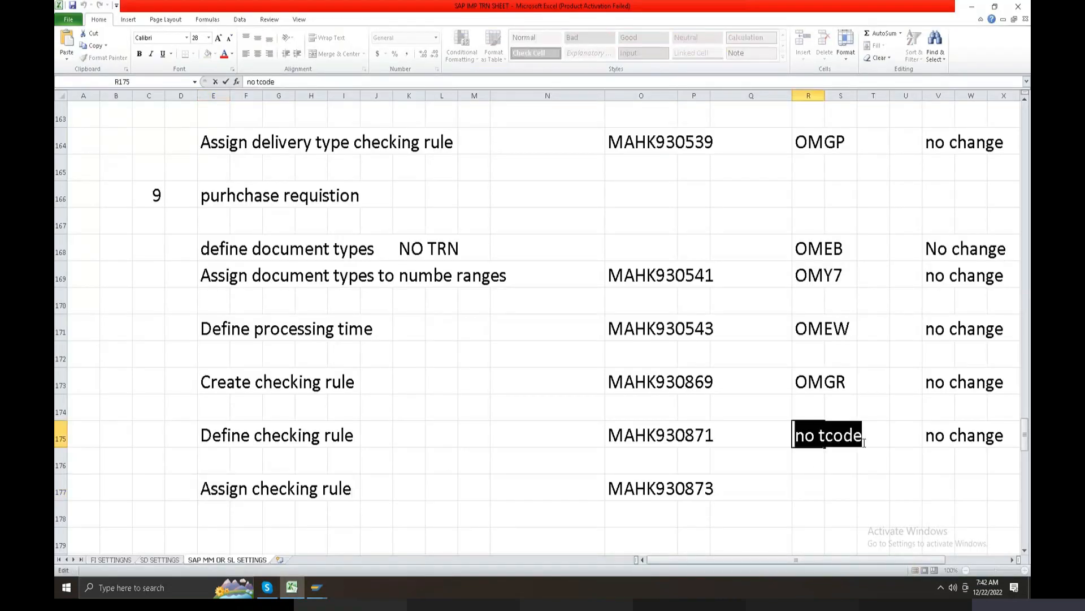
{"action": "double_click", "coordinate": [804, 488]}
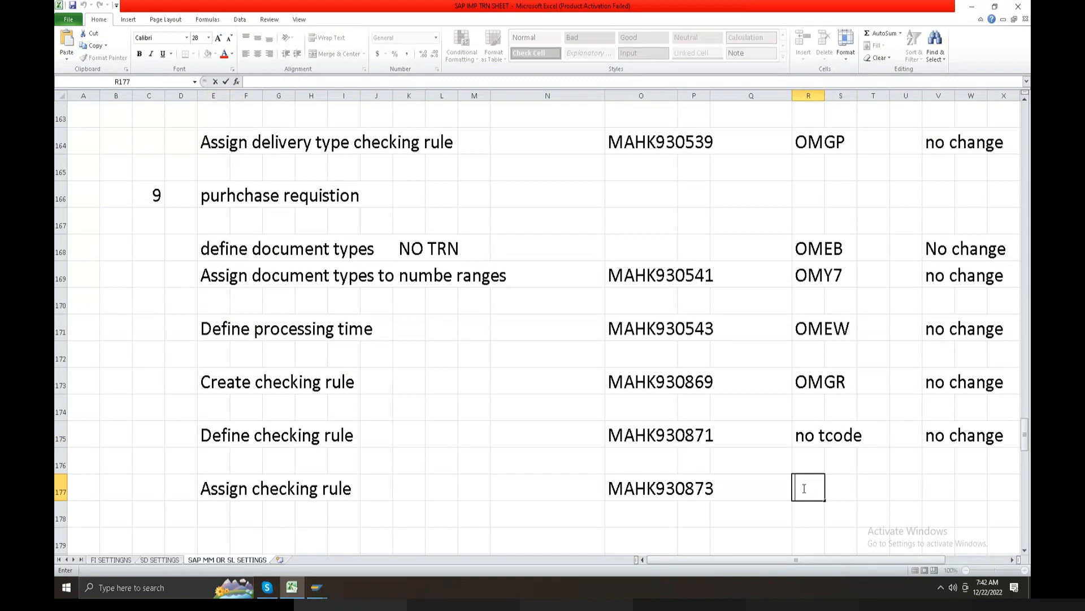
{"action": "key", "text": "ctrl+v"}
Enter "no change" in cell V177 of the Assign checking rule row
{"action": "left_click", "coordinate": [939, 489]}
{"action": "type", "text": "n"}
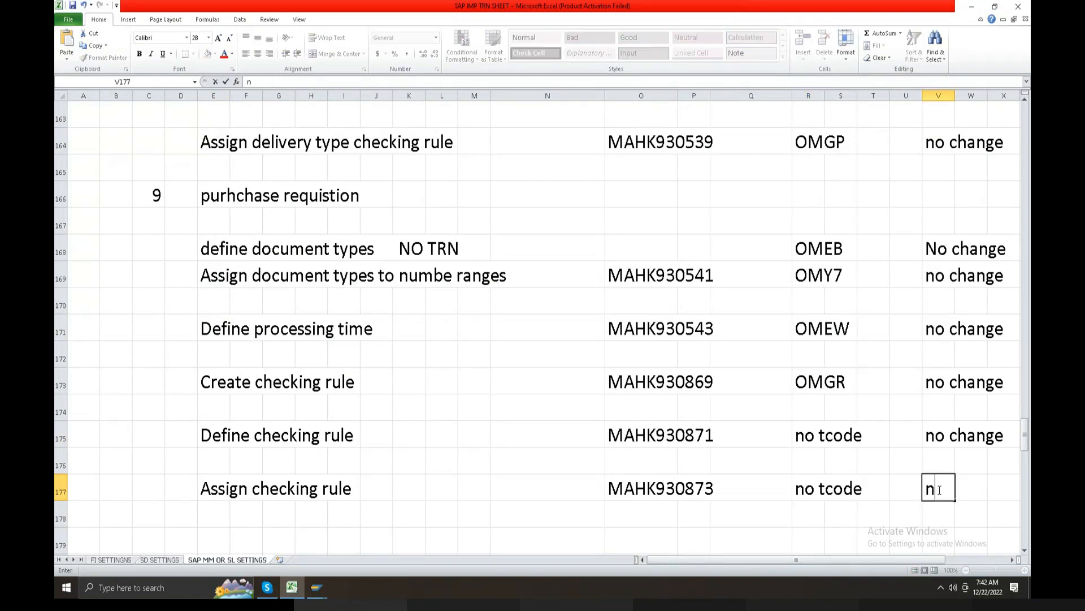
{"action": "type", "text": "o change"}
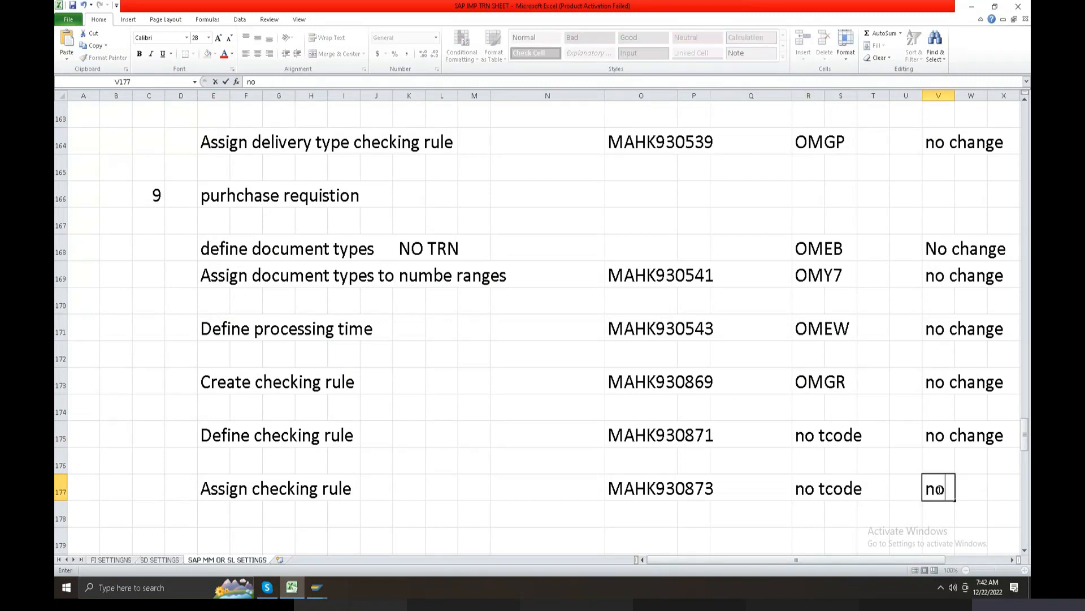